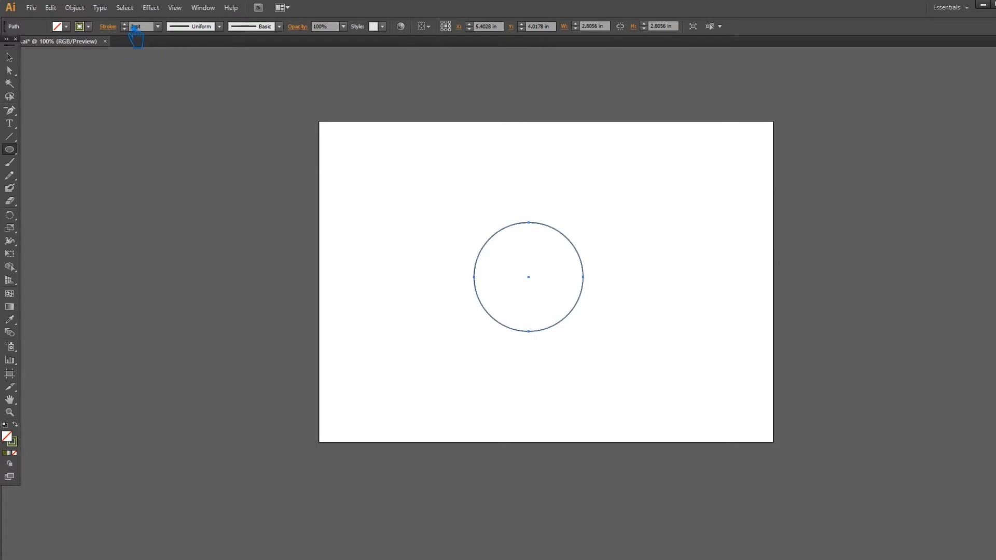
Step: Set the circle's stroke to 7 pt and create a smaller concentric copy inside it, about 2.31 in wide
click(125, 24)
click(125, 24)
click(124, 24)
click(10, 57)
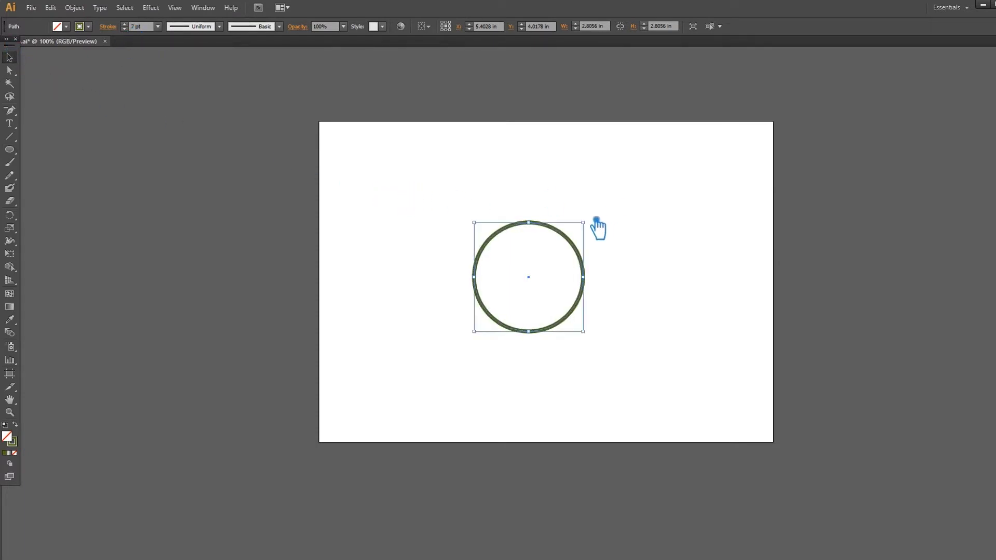
drag(592, 227, 584, 231)
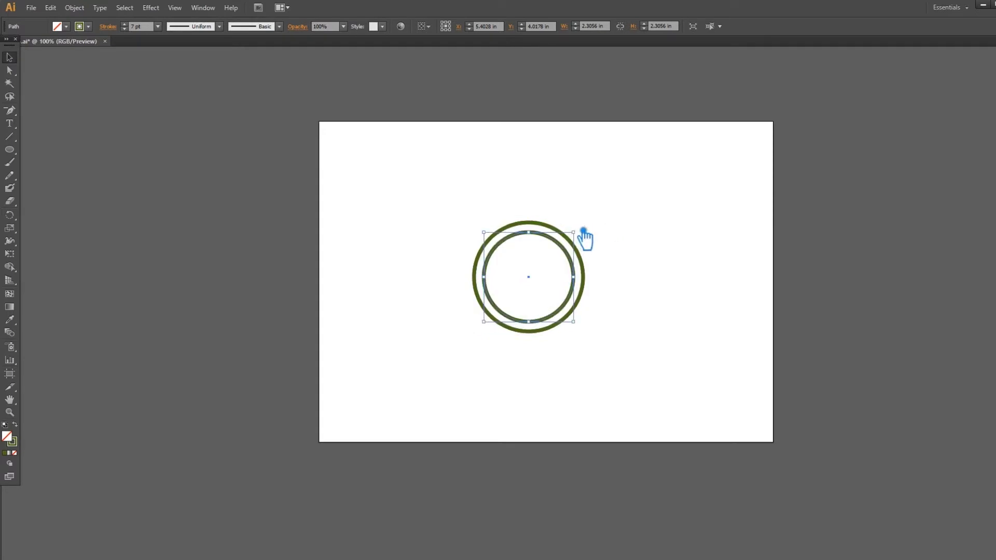
Step: Turn the inner circle into a solid green fill without a stroke and enlarge it slightly about its centre
click(15, 425)
click(633, 319)
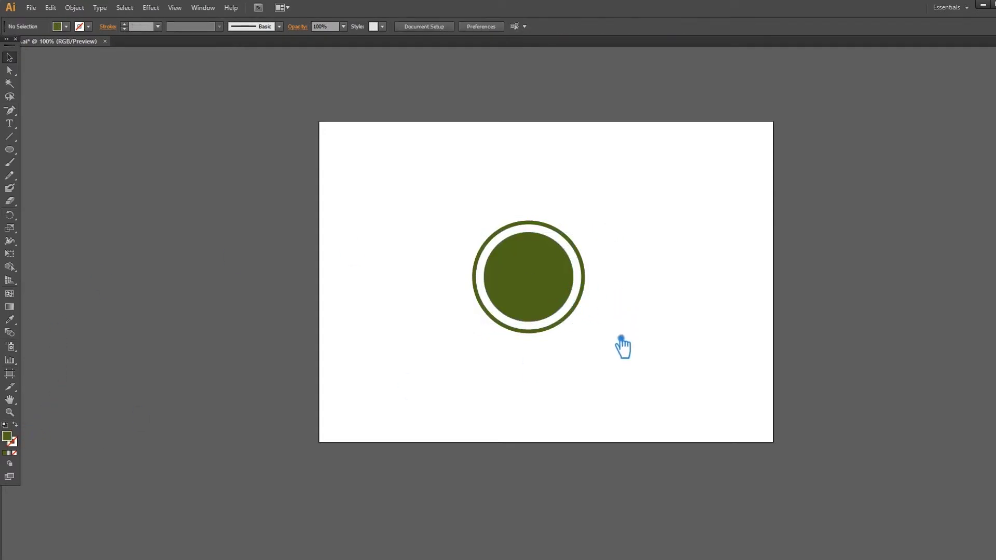
click(562, 270)
mouse_move(581, 236)
mouse_down()
mouse_move(589, 233)
mouse_move(579, 229)
mouse_up()
click(609, 228)
Step: Set the outer ring's stroke weight to 5 pt
click(580, 244)
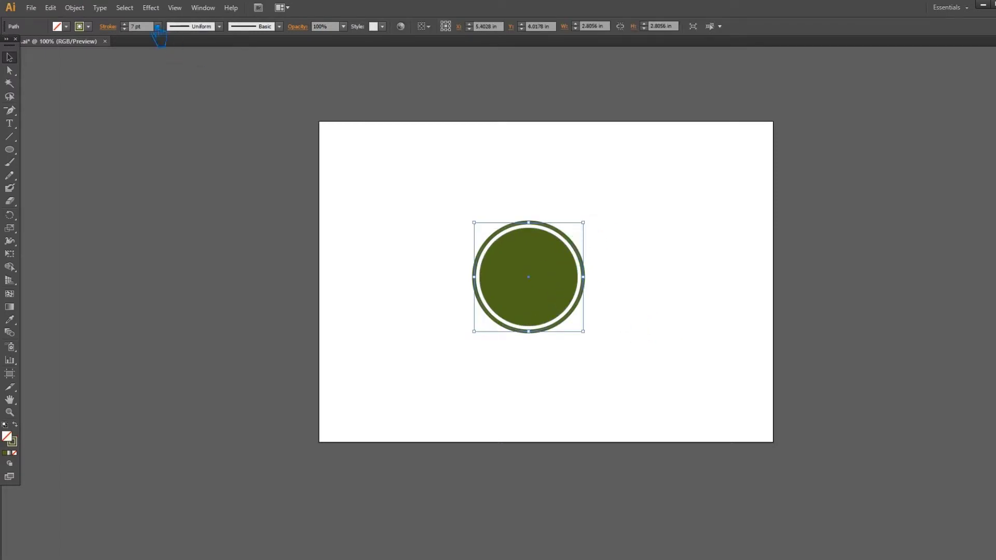
click(158, 26)
click(176, 85)
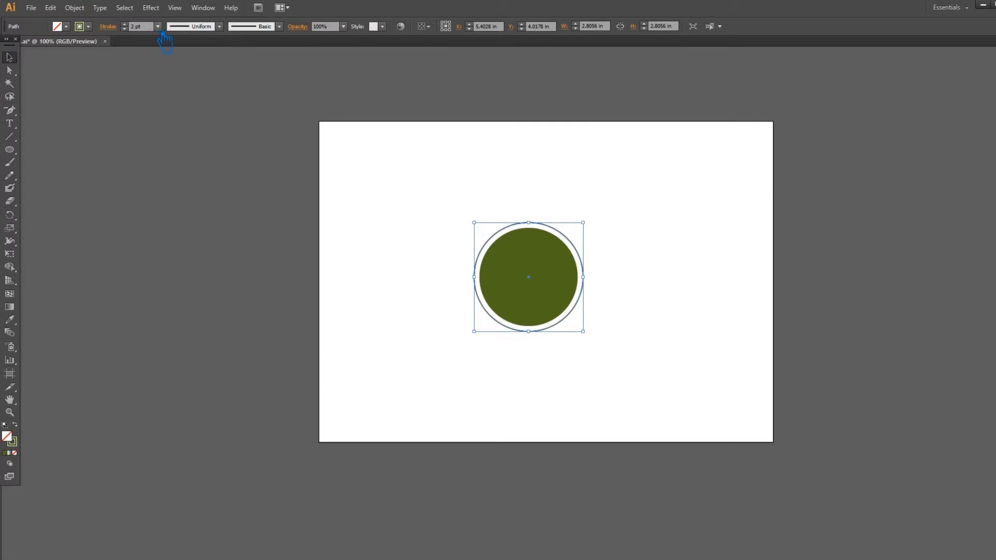
click(158, 27)
click(181, 121)
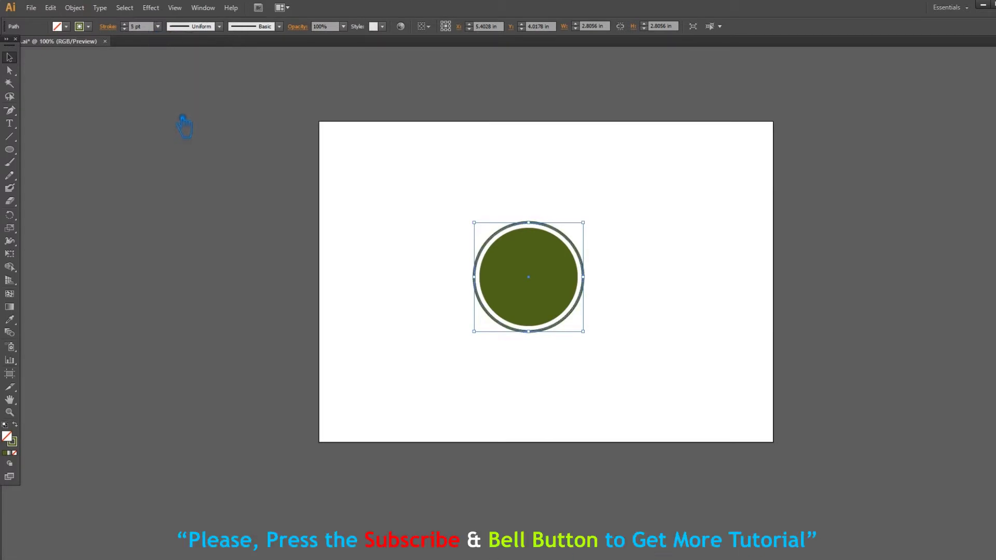
click(184, 124)
Step: Expand the outer ring and inner circle so the stroke becomes a filled shape
drag(618, 346, 448, 200)
click(74, 7)
click(86, 127)
click(491, 342)
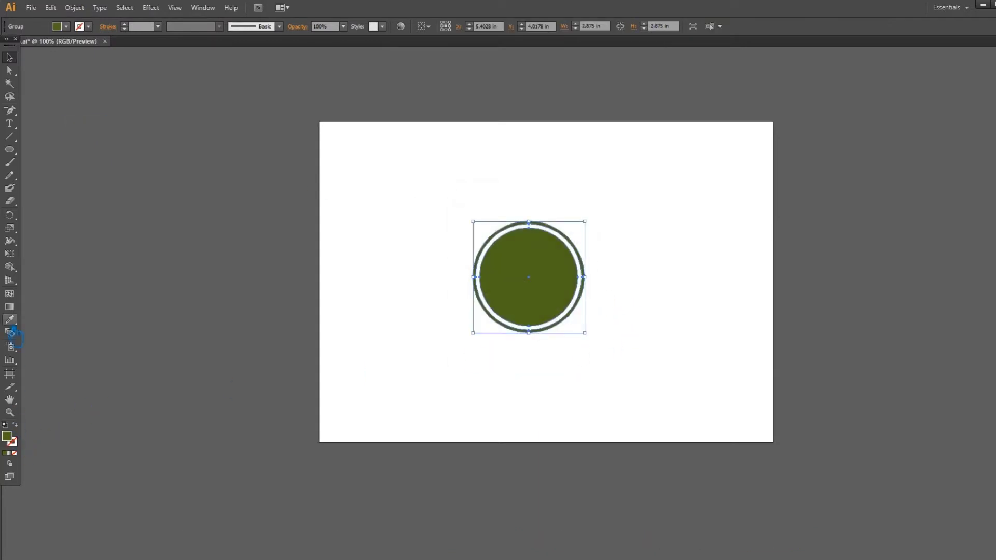
Step: Fill the expanded circle group with pale grey-green CAD1BD
double_click(10, 440)
drag(542, 262, 544, 210)
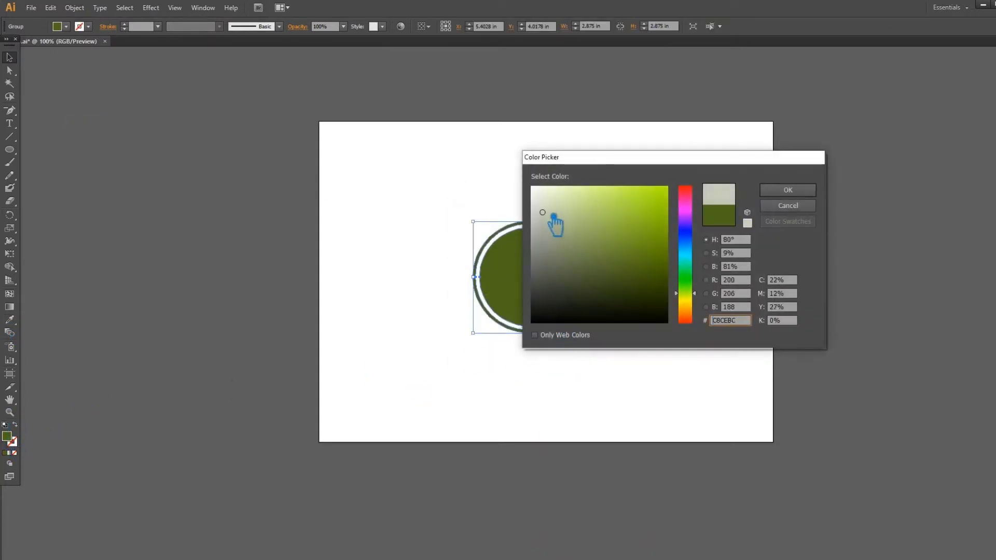
click(785, 191)
click(678, 300)
Step: Fill the circle group with khaki tan AFA57D
key(ctrl+plus)
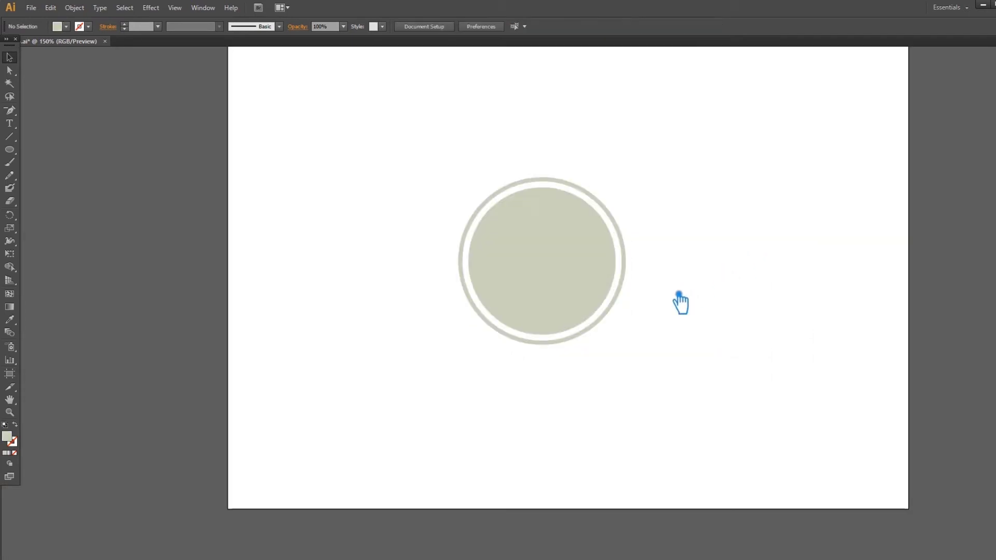
drag(678, 294, 665, 337)
drag(563, 311, 552, 273)
click(532, 262)
click(691, 242)
click(544, 267)
double_click(7, 436)
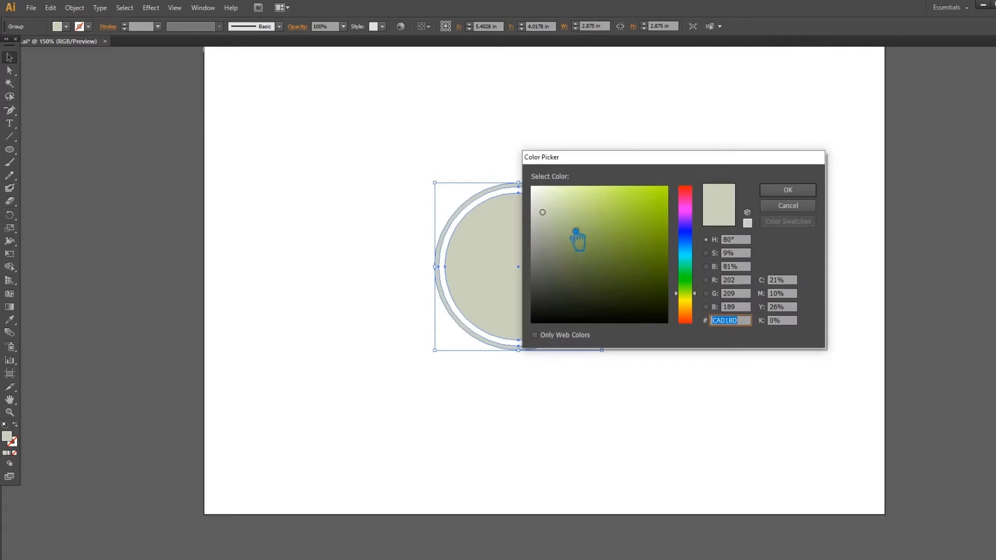
drag(577, 238, 573, 202)
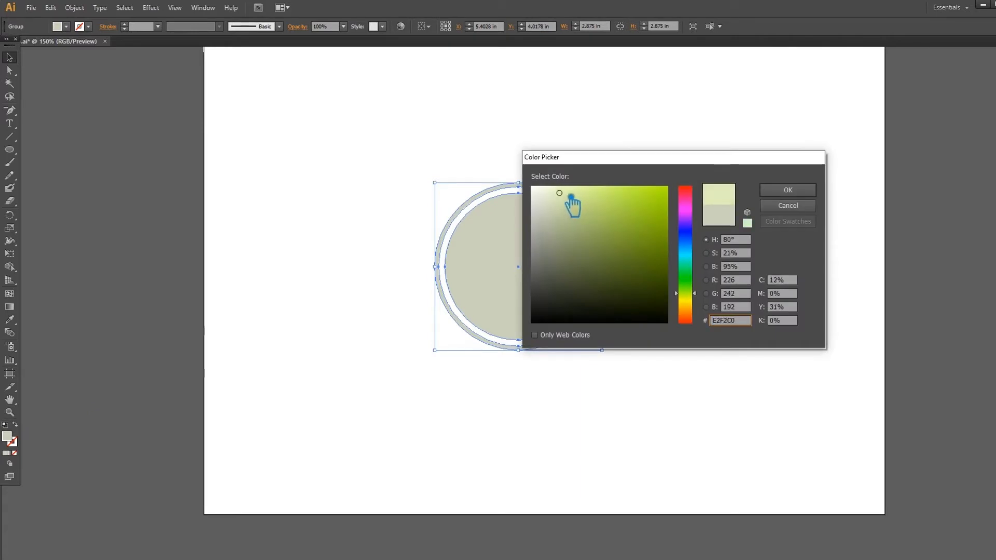
click(698, 306)
mouse_move(582, 234)
mouse_down()
mouse_move(579, 217)
mouse_move(582, 231)
mouse_up()
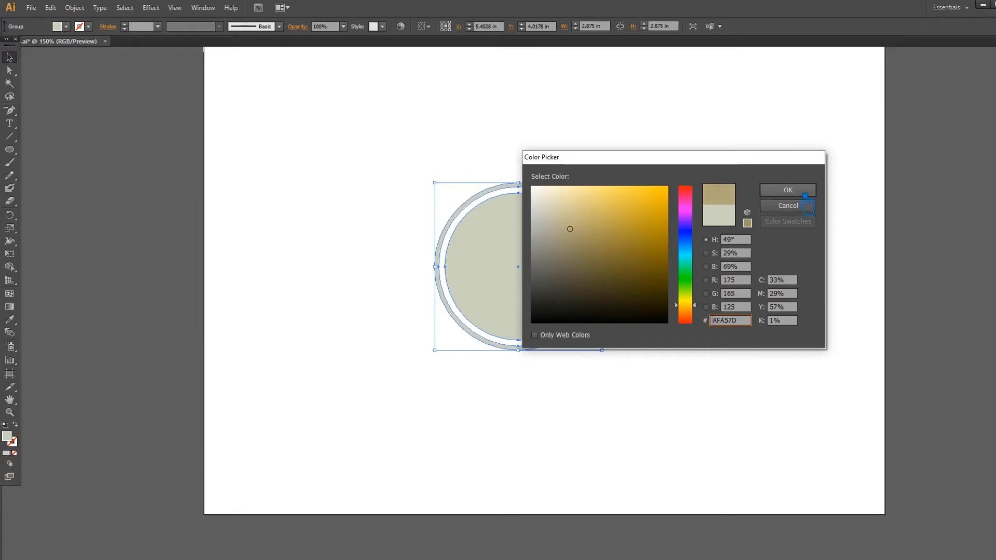
click(808, 195)
click(686, 343)
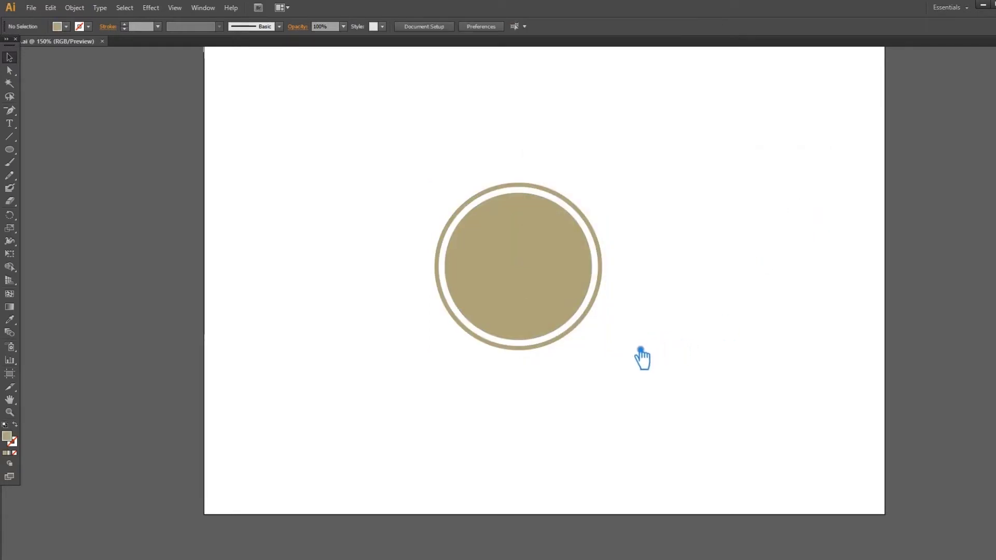
Step: Bring the fork, knife and spoon from outside the artboard onto it, below the circle
key(ctrl+minus)
key(ctrl+minus)
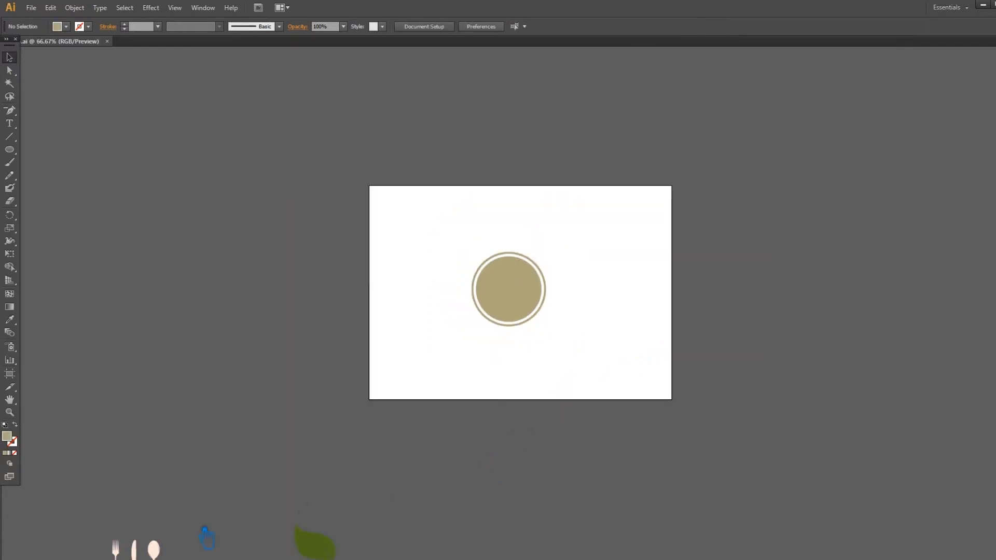
drag(115, 548, 403, 343)
drag(141, 551, 588, 354)
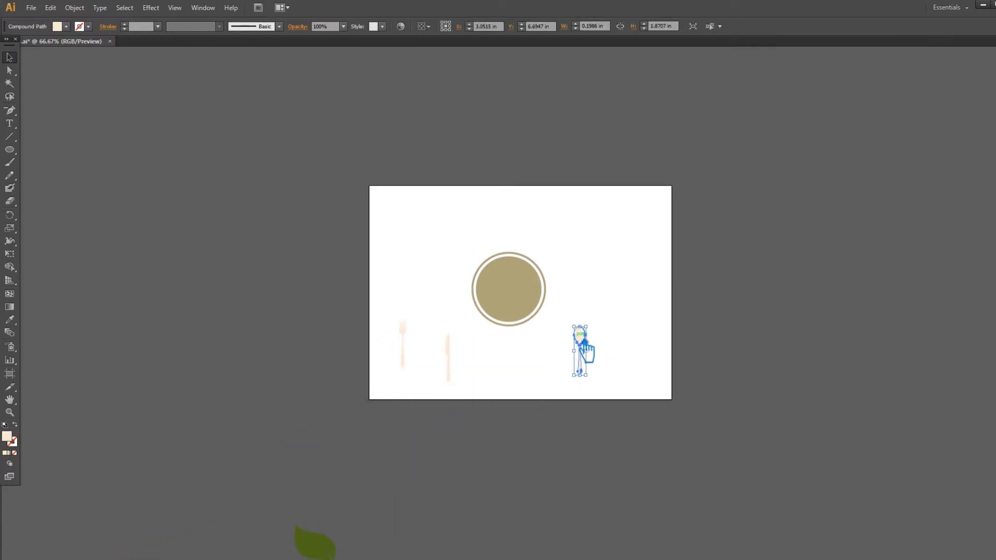
click(486, 399)
Step: Bring the three-leaf group from outside the artboard to the area right of the circle
drag(462, 529, 431, 416)
drag(285, 485, 562, 174)
drag(669, 246, 634, 371)
key(ctrl+plus)
key(ctrl+plus)
click(632, 456)
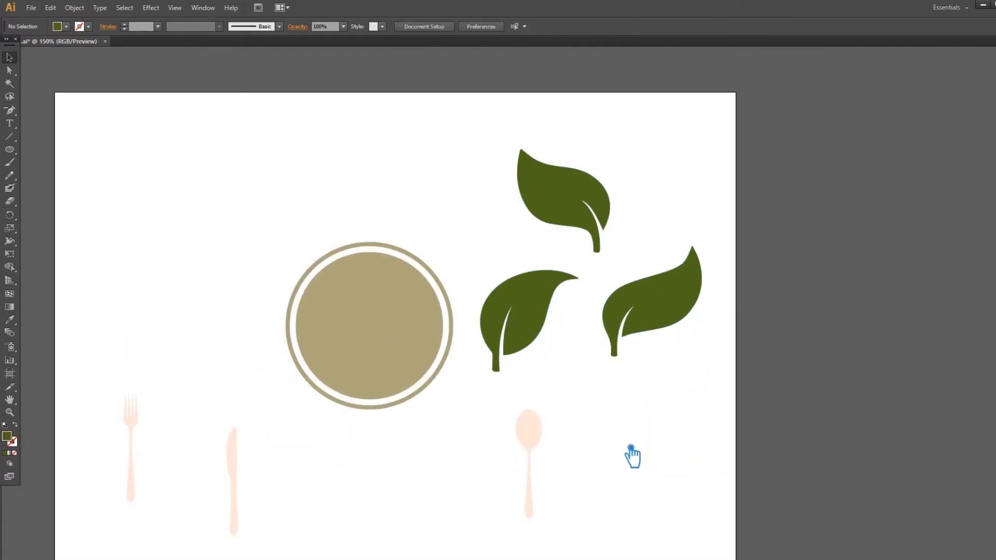
Step: Gather the fork and spoon beside the knife below the circle and recolor all three pieces dark brown
drag(131, 456, 279, 474)
drag(540, 485, 328, 498)
drag(382, 485, 197, 444)
click(9, 320)
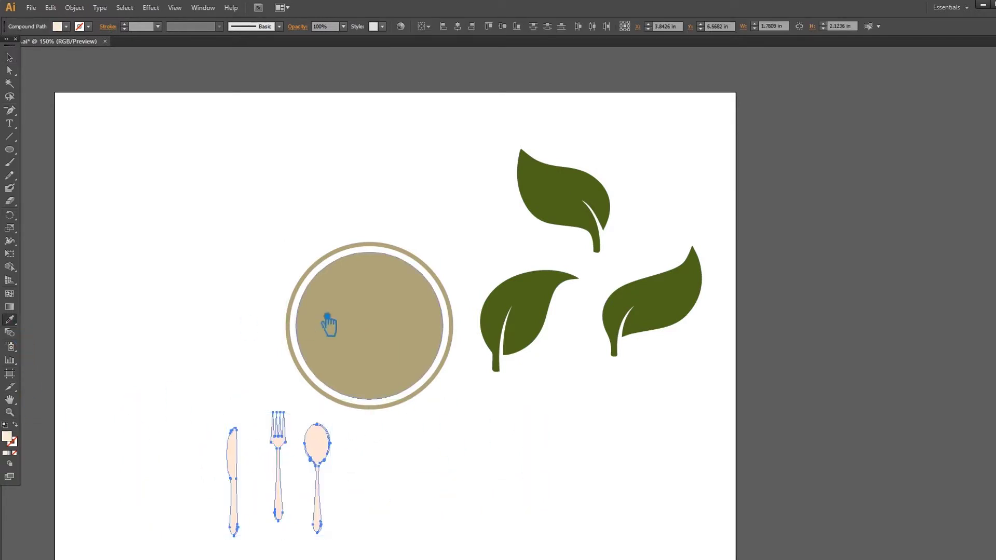
click(327, 317)
double_click(11, 438)
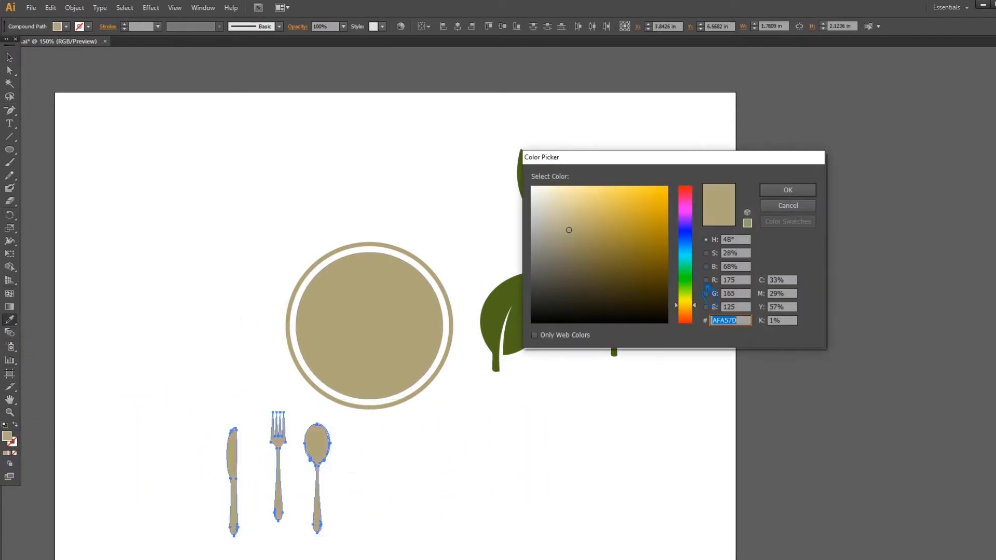
drag(577, 240, 605, 253)
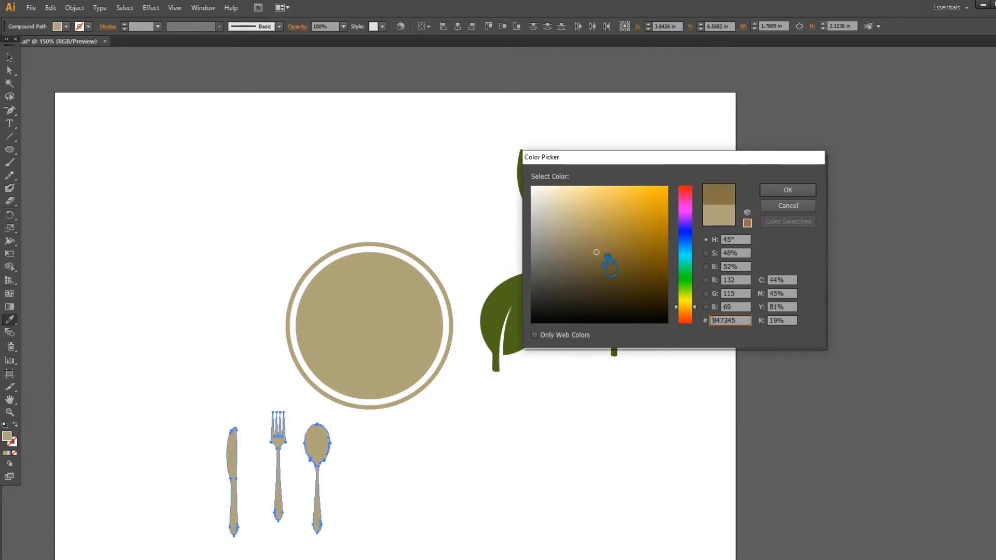
key(Return)
click(10, 58)
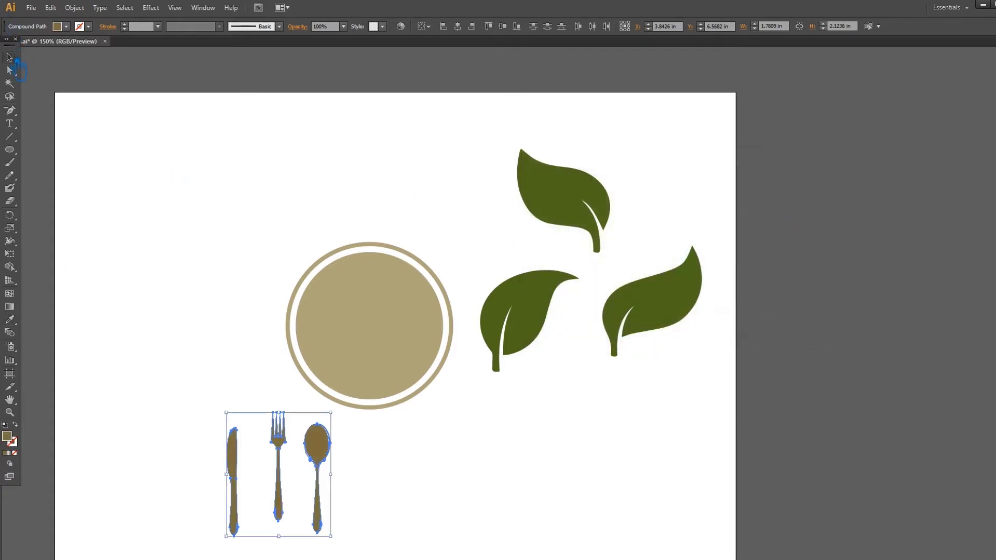
click(211, 422)
Step: Ungroup the three leaves at the artboard's upper left and place one leaf over the circle's right half
drag(583, 231, 170, 171)
right_click(170, 171)
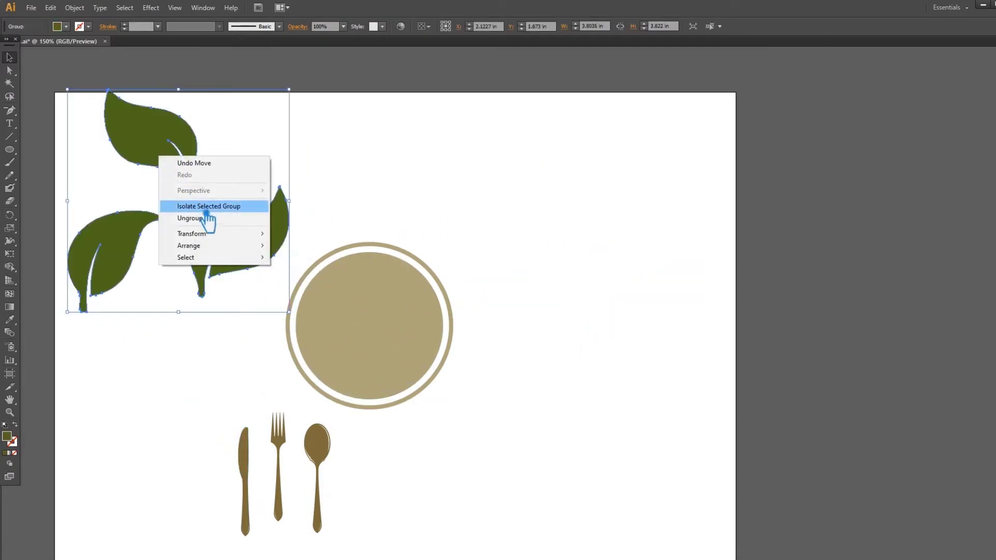
click(207, 218)
click(389, 203)
drag(276, 259, 448, 305)
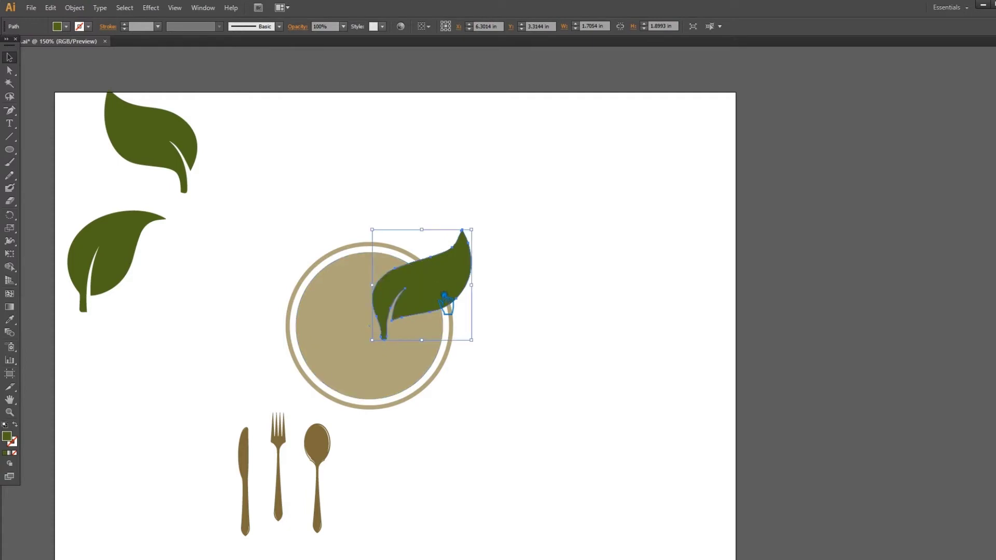
drag(159, 160, 243, 184)
Step: Mirror the lower-left leaf horizontally and place it over the circle's left half, facing the other leaf
right_click(139, 250)
mouse_move(189, 388)
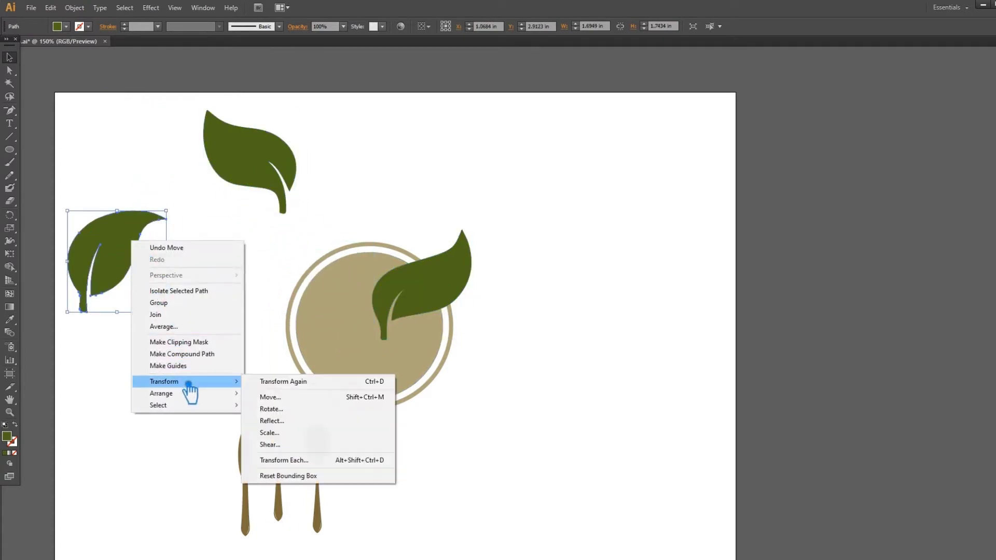
click(296, 423)
click(910, 315)
click(649, 316)
drag(148, 266, 344, 302)
click(571, 317)
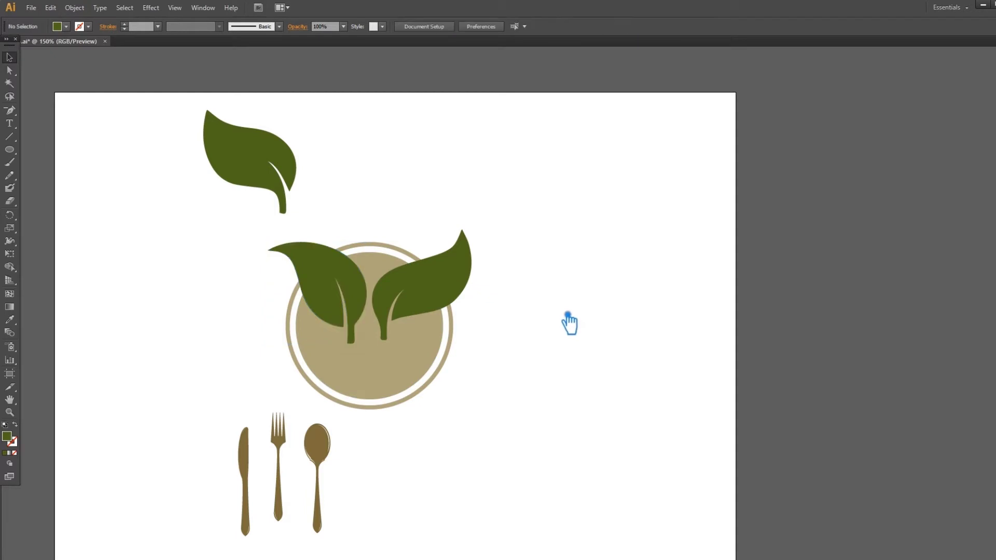
Step: Rotate the left leaf slightly counter-clockwise and move both leaves up on the circle
click(366, 291)
drag(384, 253, 394, 216)
click(542, 284)
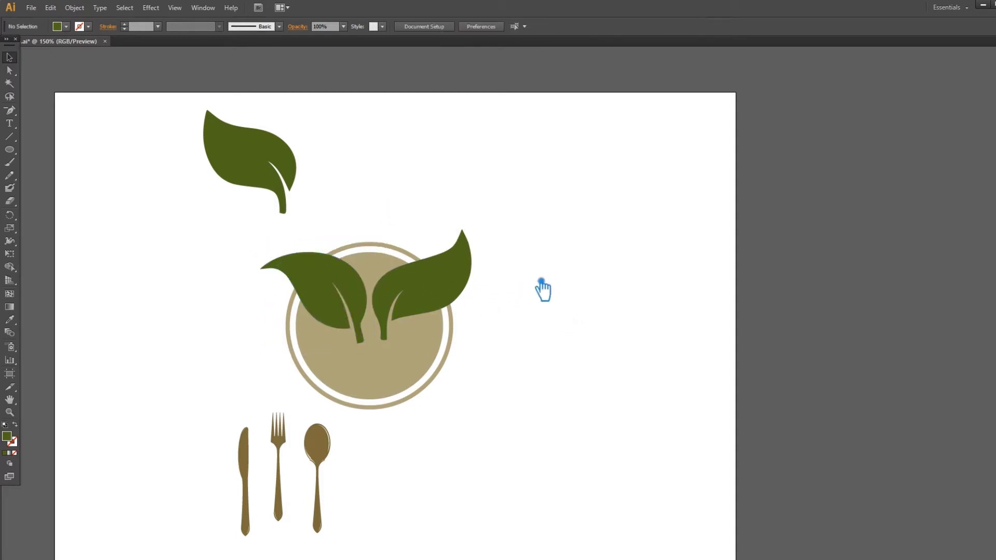
click(407, 291)
drag(428, 290, 422, 270)
click(543, 332)
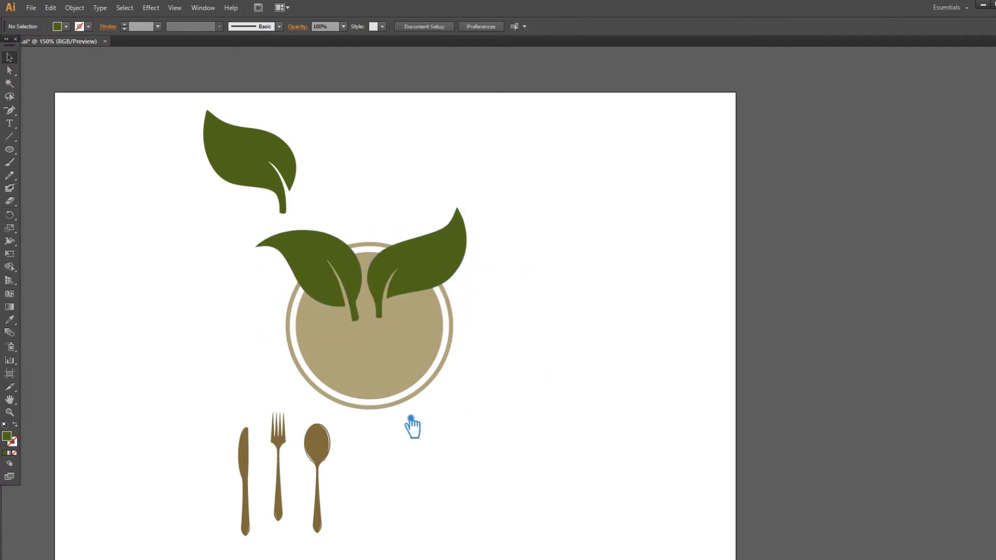
Step: Move the knife, fork and spoon together over the circle
drag(324, 462, 392, 343)
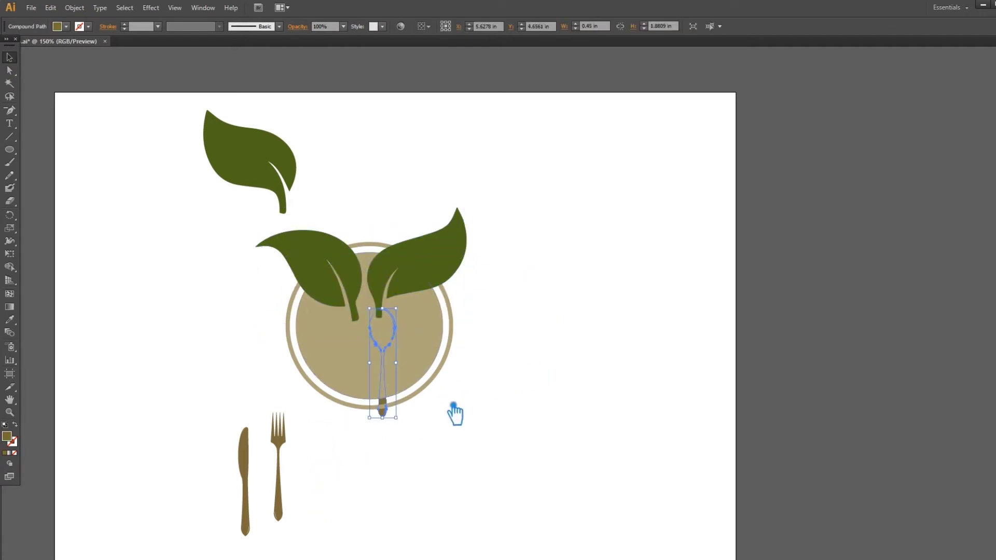
key(ctrl+z)
drag(387, 501, 192, 431)
drag(331, 459, 409, 363)
click(508, 389)
Step: Enlarge the knife, fork and spoon together
click(395, 358)
shift+click(357, 363)
shift+click(331, 371)
drag(417, 450, 480, 533)
click(555, 418)
Step: Rotate and position the spoon with its bowl on the circle and its handle extending to the upper right
click(445, 363)
drag(482, 339, 382, 322)
drag(480, 455, 483, 398)
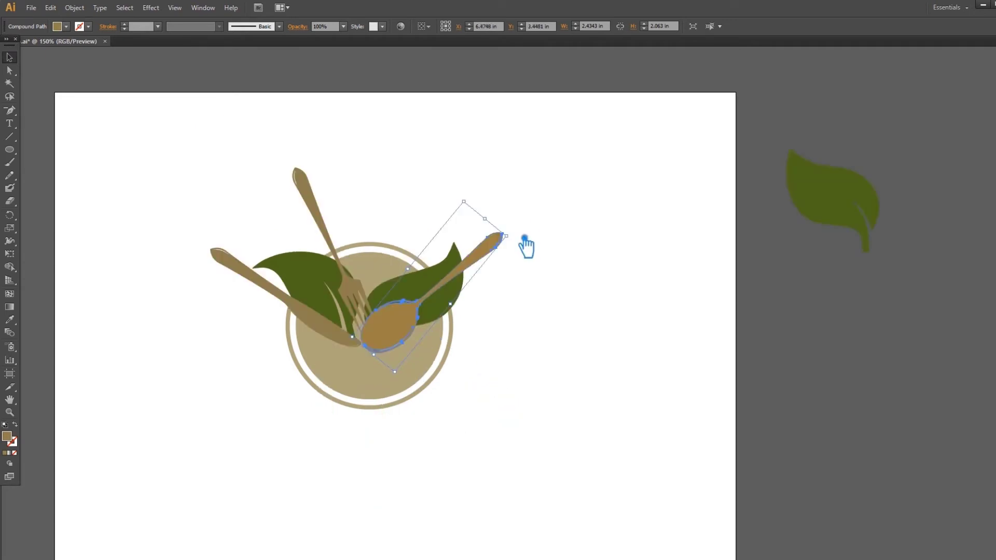
drag(527, 245, 537, 273)
drag(384, 324, 407, 349)
key(ctrl+shift+a)
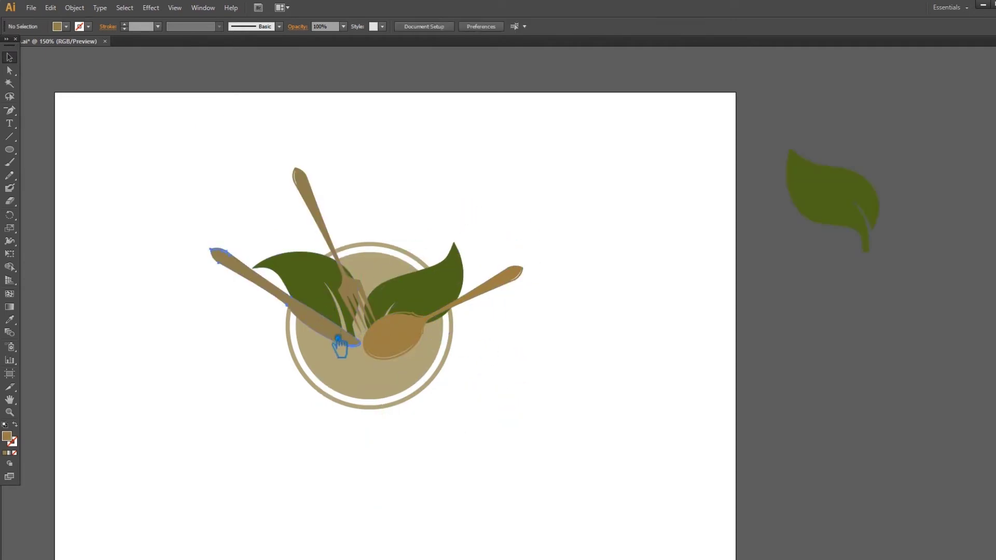
Step: Nudge the knife down and stand the fork upright between the two leaves, tines on the circle
drag(340, 342, 340, 350)
drag(366, 291, 369, 306)
drag(320, 181, 358, 175)
drag(366, 317, 369, 319)
click(536, 356)
click(390, 348)
click(593, 337)
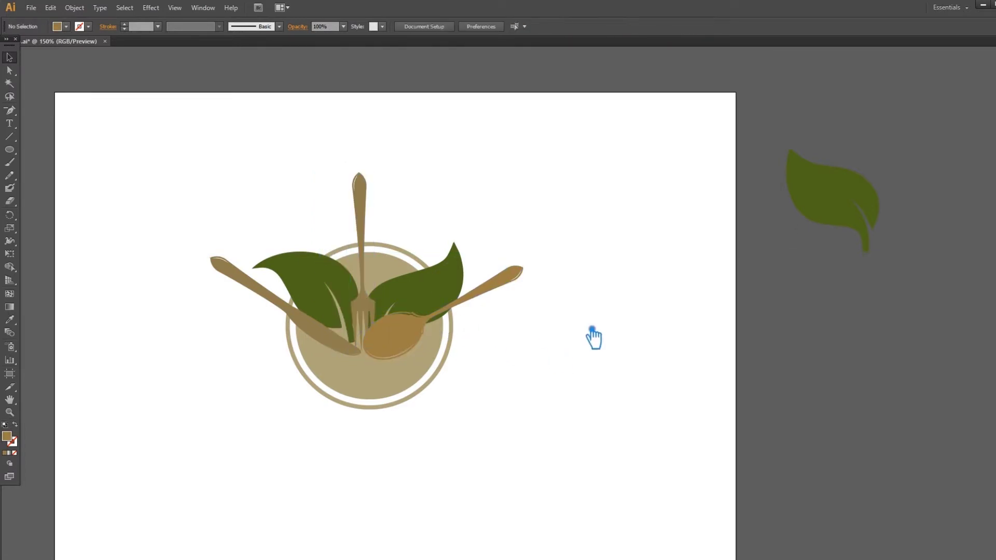
Step: Scale the two leaves on the circle down slightly
click(336, 289)
drag(457, 241, 446, 254)
click(526, 236)
Step: Shrink the spoon slightly and fine-tune the positions of the knife, spoon and fork around the leaves
drag(322, 328, 318, 317)
drag(407, 335, 417, 324)
drag(535, 262, 503, 279)
click(482, 320)
drag(433, 335, 438, 338)
click(526, 337)
drag(366, 316, 349, 311)
click(519, 358)
Step: Ungroup the two leaves on the circle and nudge the right leaf up to line up with the left one
right_click(410, 297)
click(456, 357)
click(465, 366)
click(422, 284)
key(Up)
key(Up)
key(Up)
key(Up)
key(Up)
key(Up)
key(Up)
key(Up)
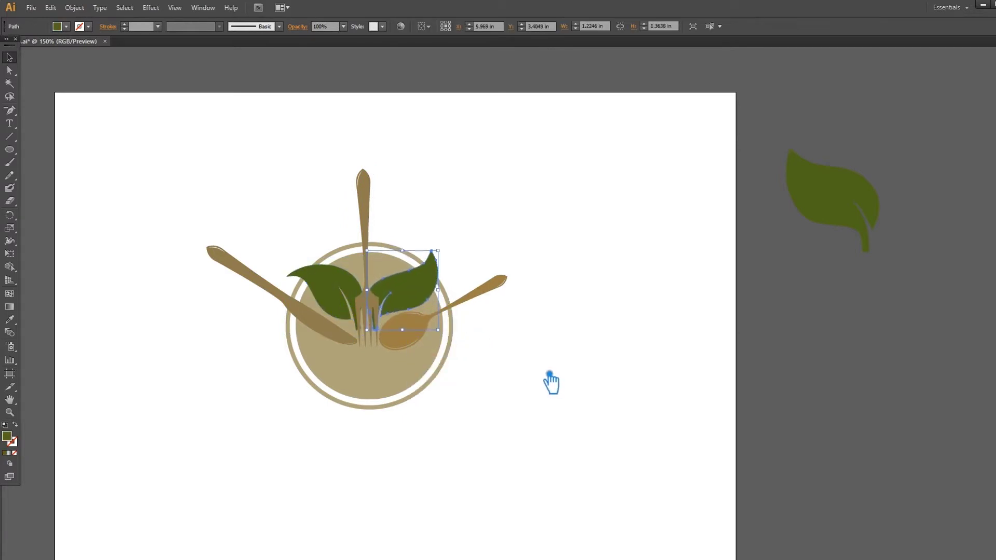
Step: Group the two leaves on the circle and nudge the group down between the cutlery
shift+click(343, 311)
key(ctrl+g)
key(Down)
key(Down)
key(Down)
key(Down)
key(Down)
key(Down)
key(Down)
key(Down)
key(Down)
key(Down)
key(Down)
key(Down)
key(Down)
key(Down)
key(Down)
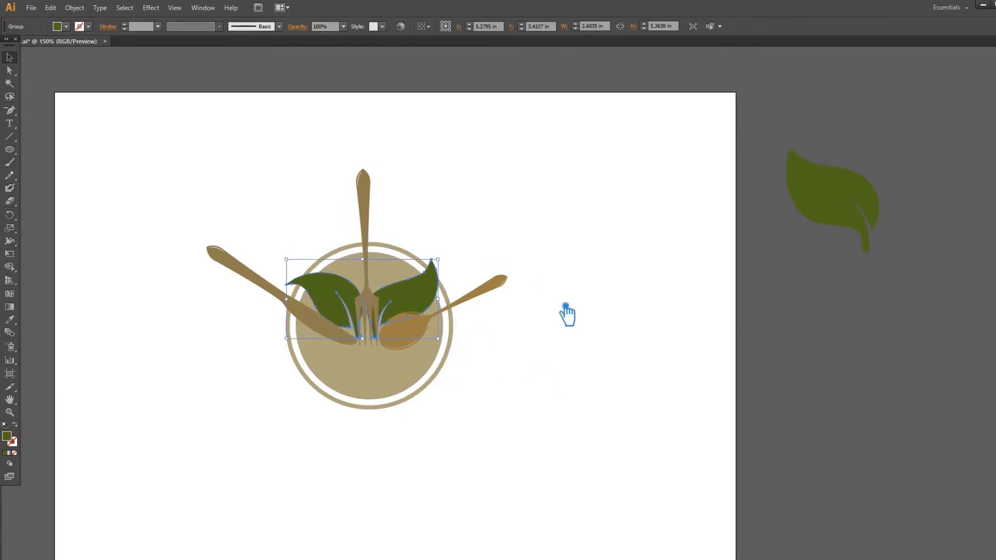
click(583, 326)
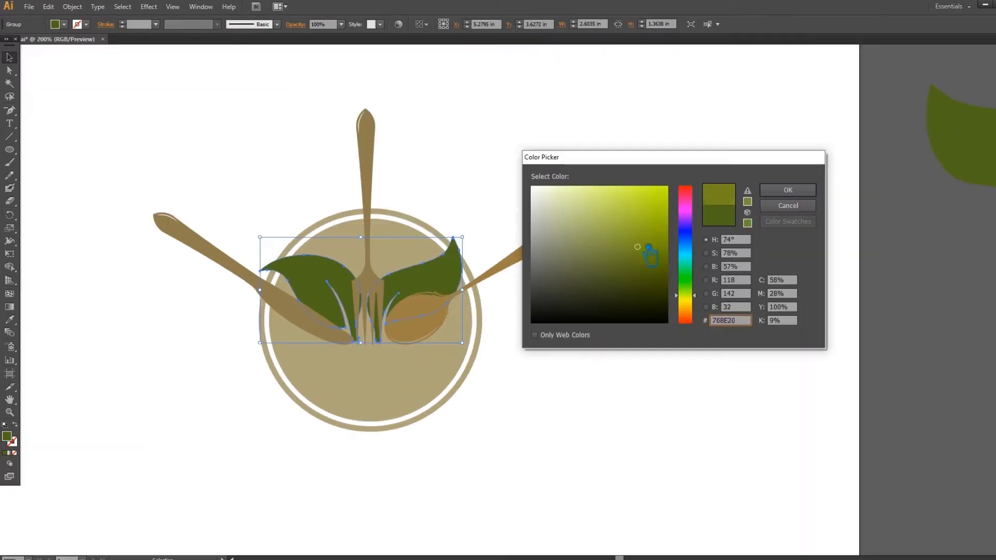
Step: Recolor the leaf group a brighter olive green
click(636, 232)
click(788, 190)
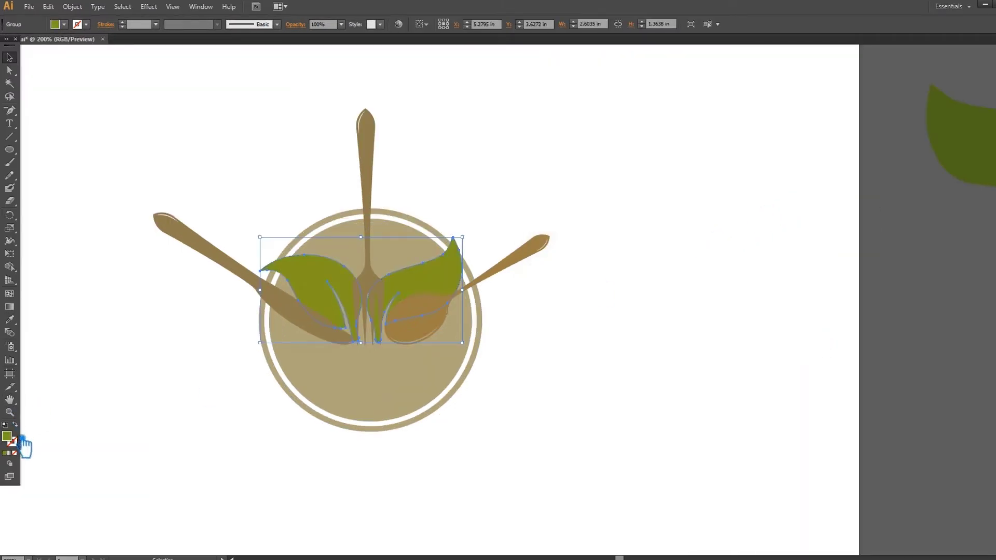
click(134, 412)
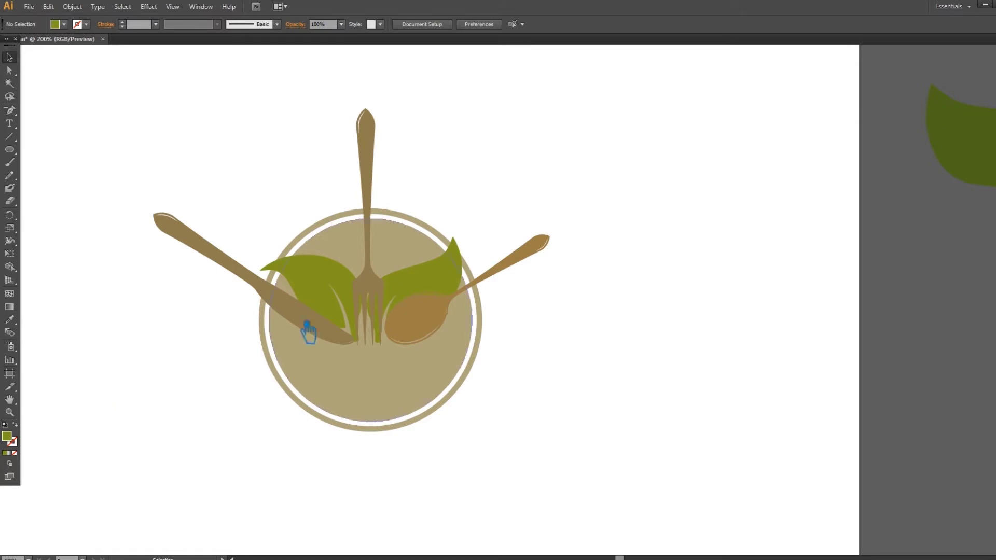
Step: Enlarge the leaf group slightly and nudge it upward between the cutlery
click(344, 292)
drag(471, 241, 484, 228)
key(Up)
key(Up)
key(Up)
key(Up)
key(Up)
key(Up)
key(Up)
key(Up)
key(Up)
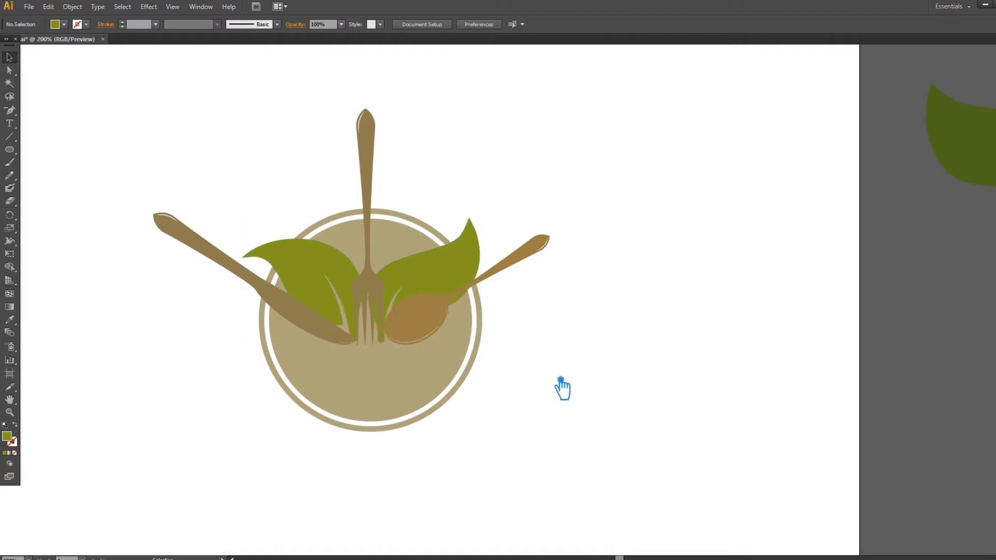
Step: Ungroup the knife, fork and spoon and shift the spoon slightly downward
click(430, 345)
right_click(431, 352)
click(448, 395)
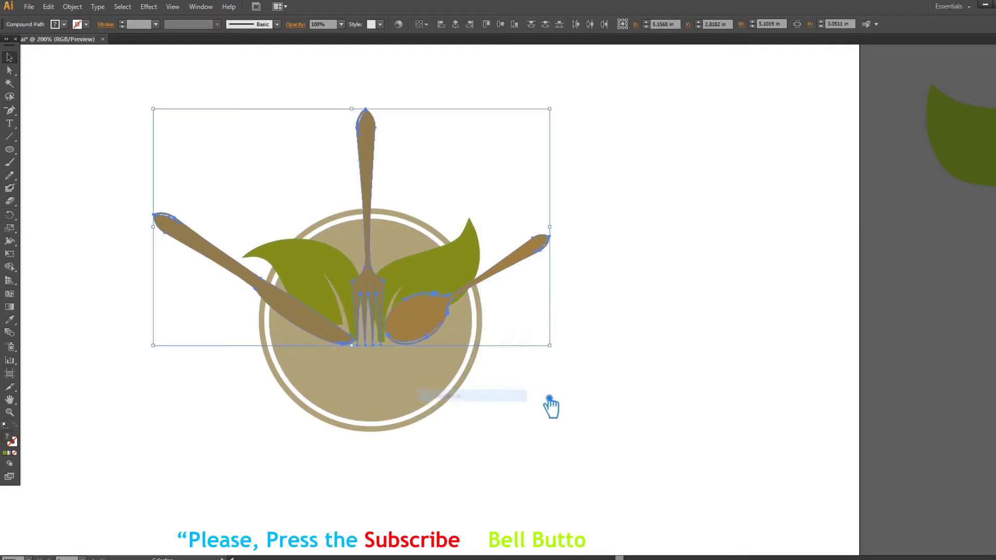
click(436, 331)
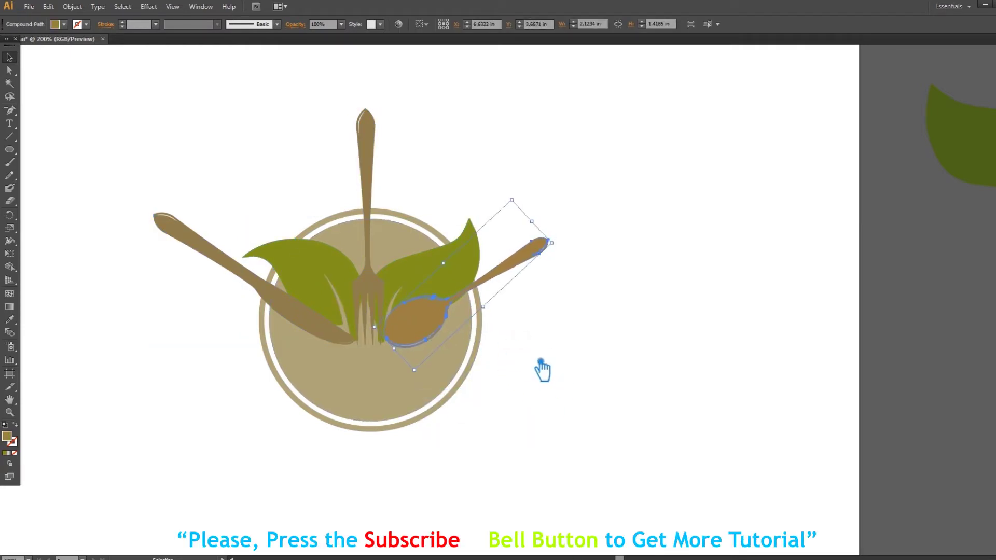
click(518, 358)
Step: Rotate the knife slightly clockwise so its handle points more steeply upward
click(319, 337)
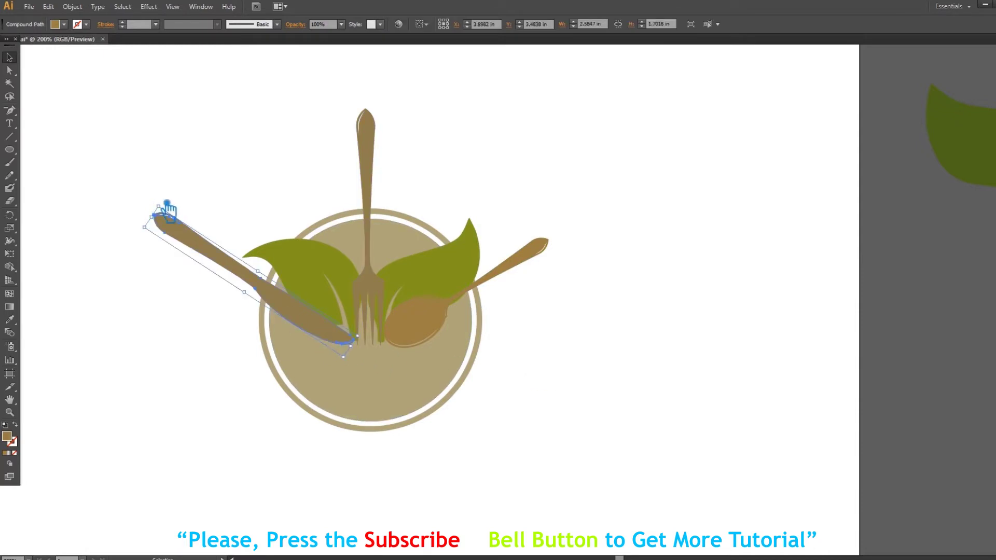
click(19, 219)
drag(218, 250, 226, 231)
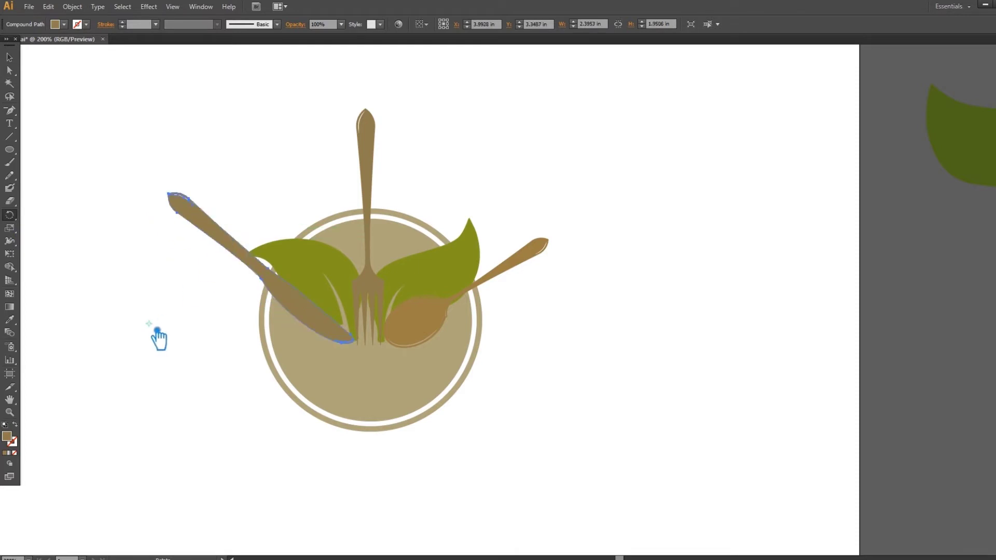
key(v)
click(549, 360)
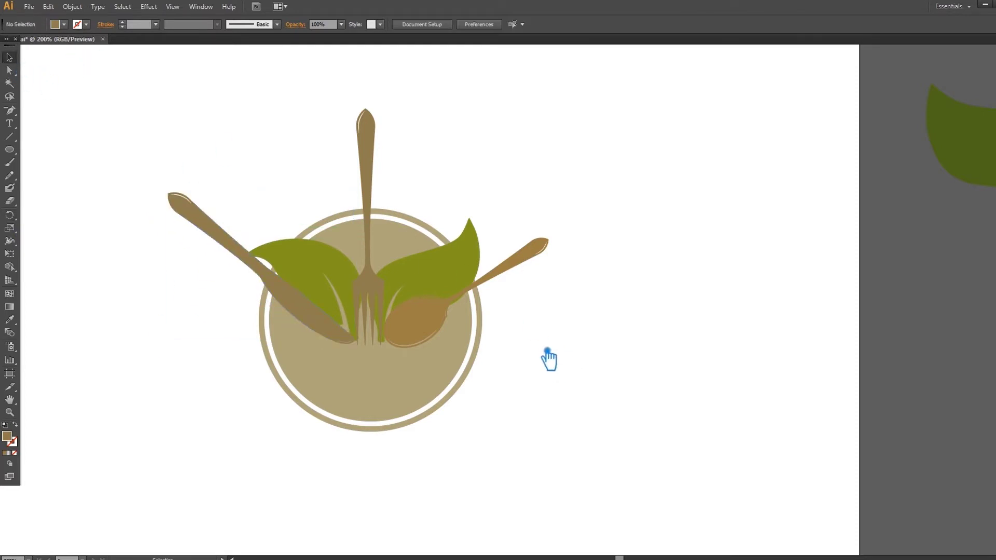
Step: Add an enlarged concentric copy of the plate's outer ring, about 3.22 in wide
click(491, 323)
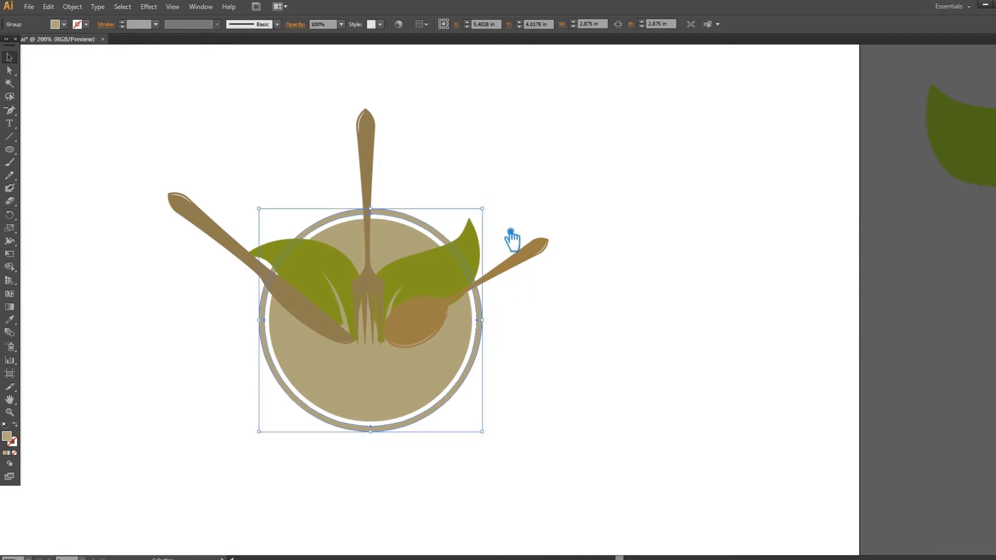
drag(493, 212, 507, 198)
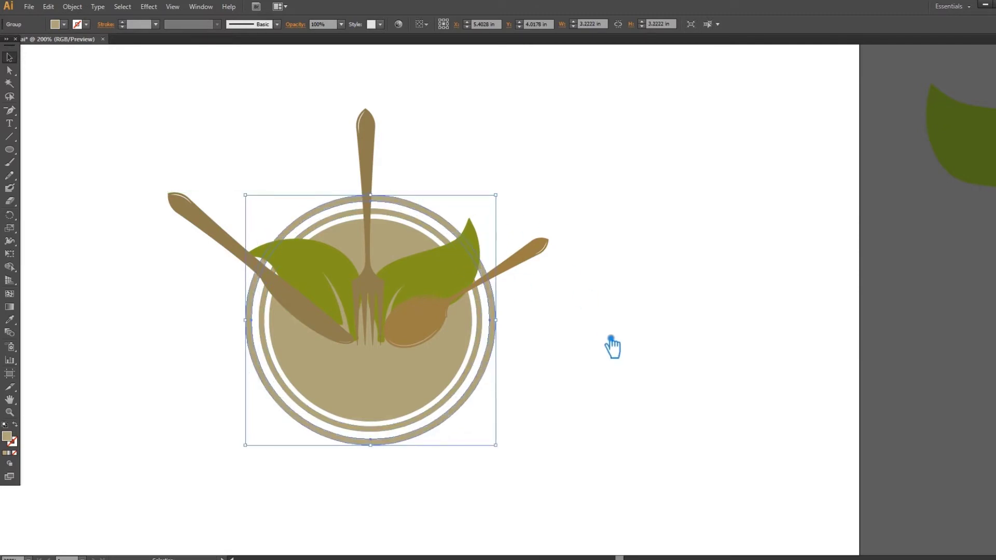
click(596, 353)
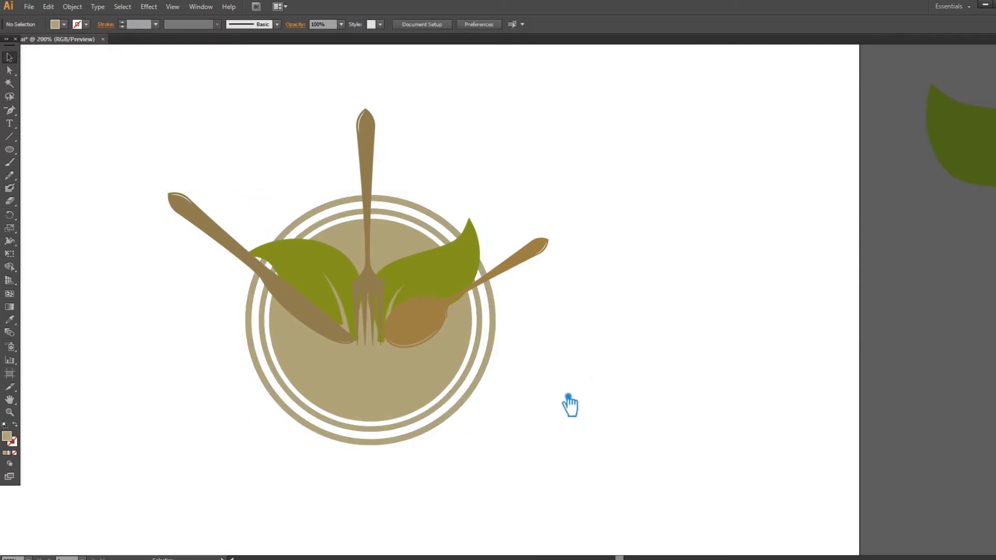
Step: Enlarge the plate's solid inner disc from its center to about 2.68 in wide
click(437, 378)
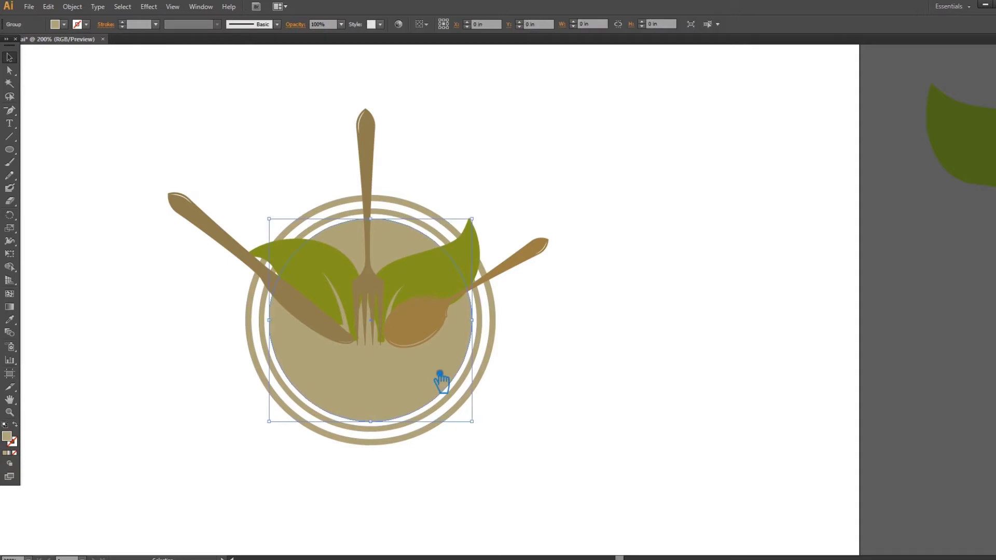
click(491, 429)
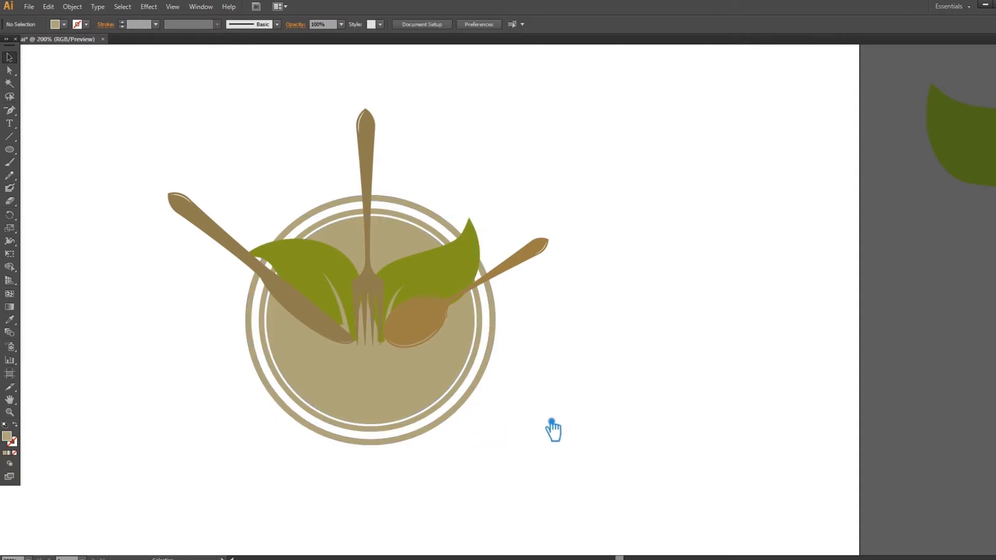
click(433, 382)
click(624, 404)
Step: Recolor the plate's inner disc a lighter beige
click(440, 389)
click(507, 378)
key(a)
click(264, 389)
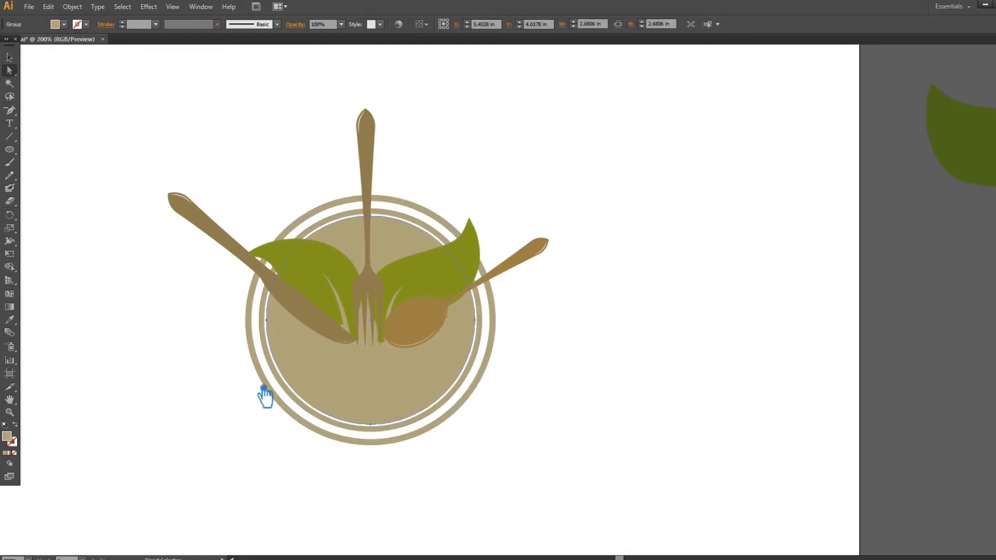
double_click(11, 439)
click(580, 223)
click(783, 192)
click(16, 55)
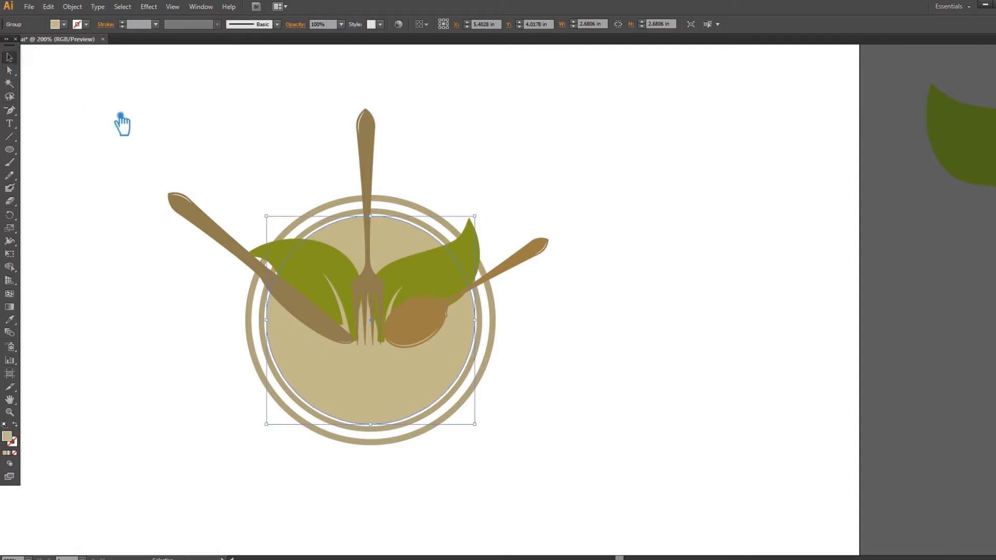
click(121, 117)
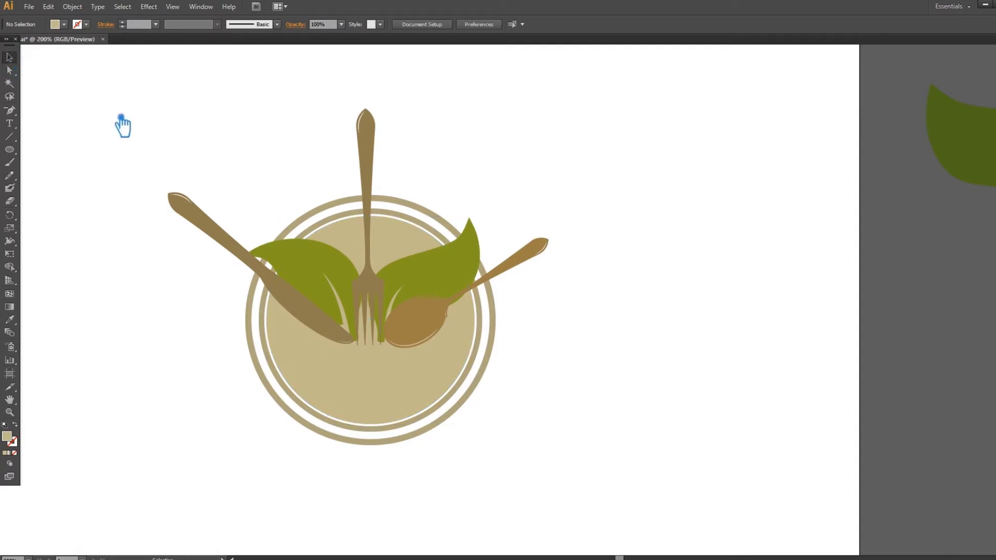
Step: Group the leaves together with the knife, fork and spoon
click(325, 258)
click(587, 369)
click(378, 197)
shift+click(433, 332)
shift+click(325, 334)
key(ctrl+g)
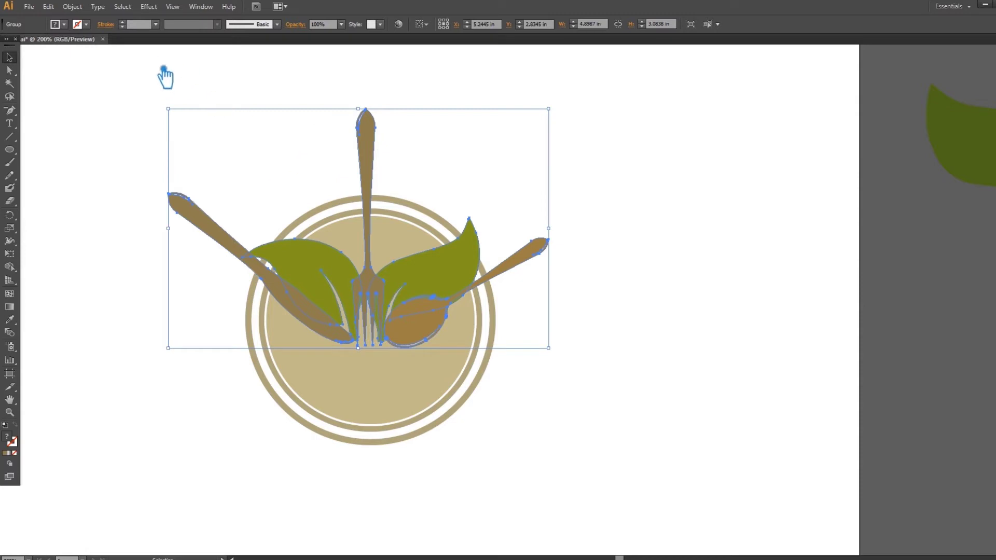
Step: Offset the paths of the leaf and cutlery group by 0.07 in with miter joins
click(72, 6)
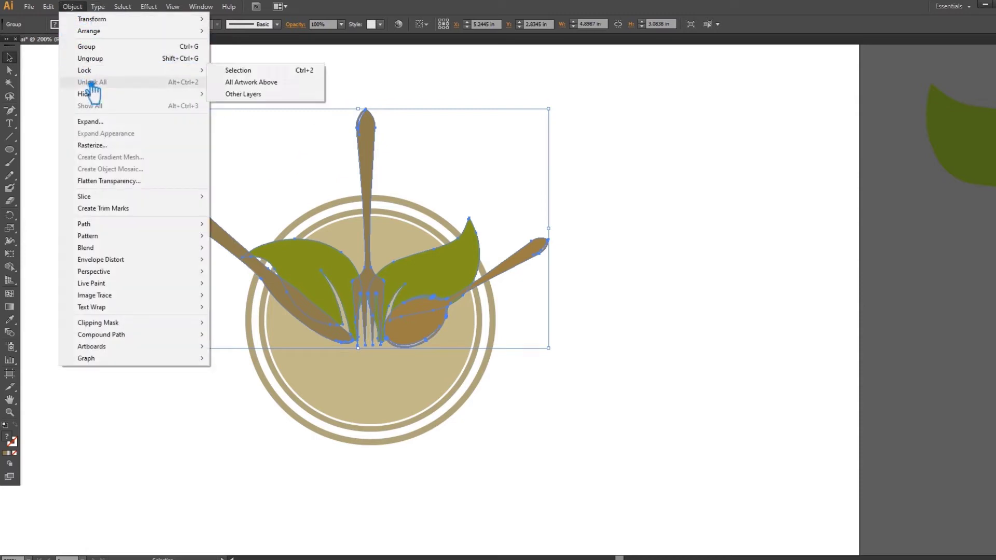
mouse_move(207, 224)
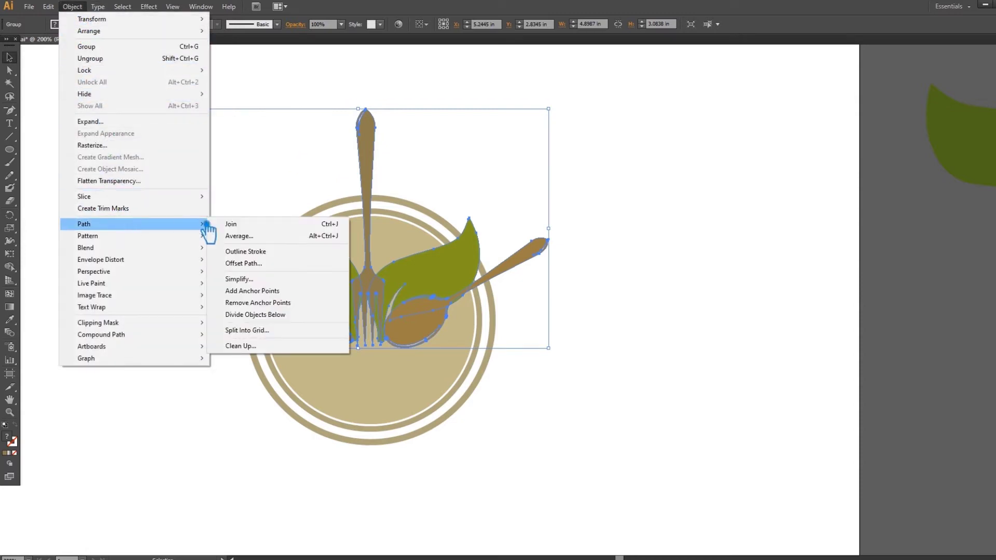
click(273, 263)
click(661, 248)
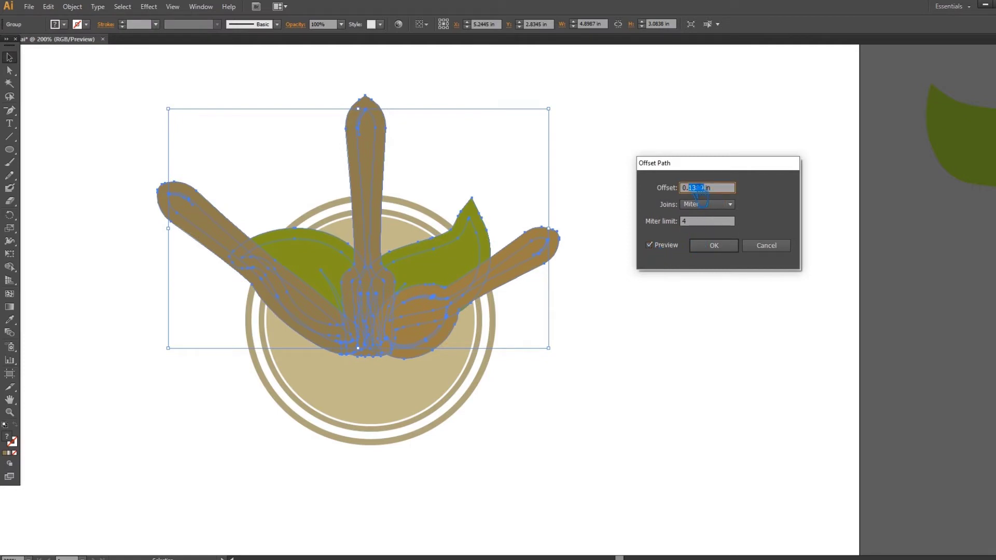
text(5)
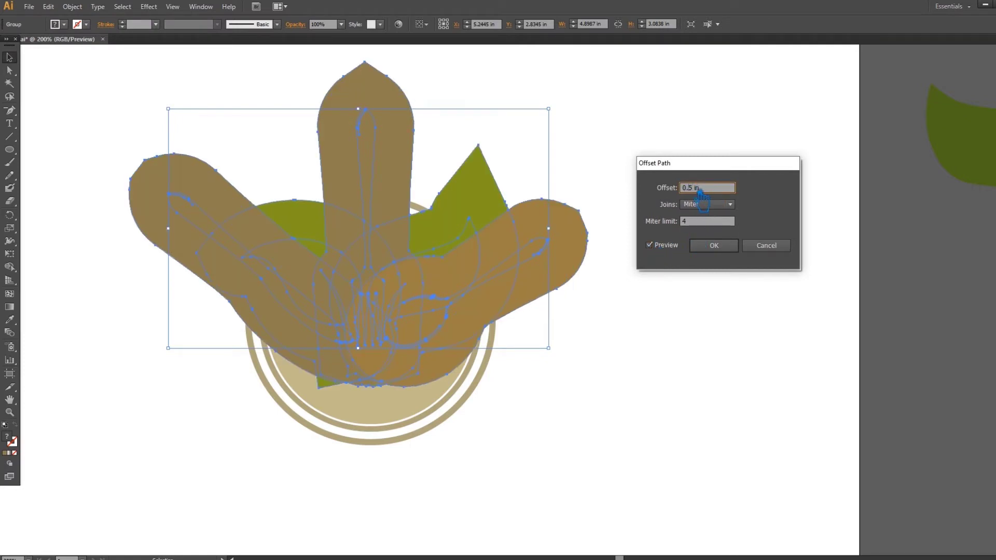
key(BackSpace)
text(05)
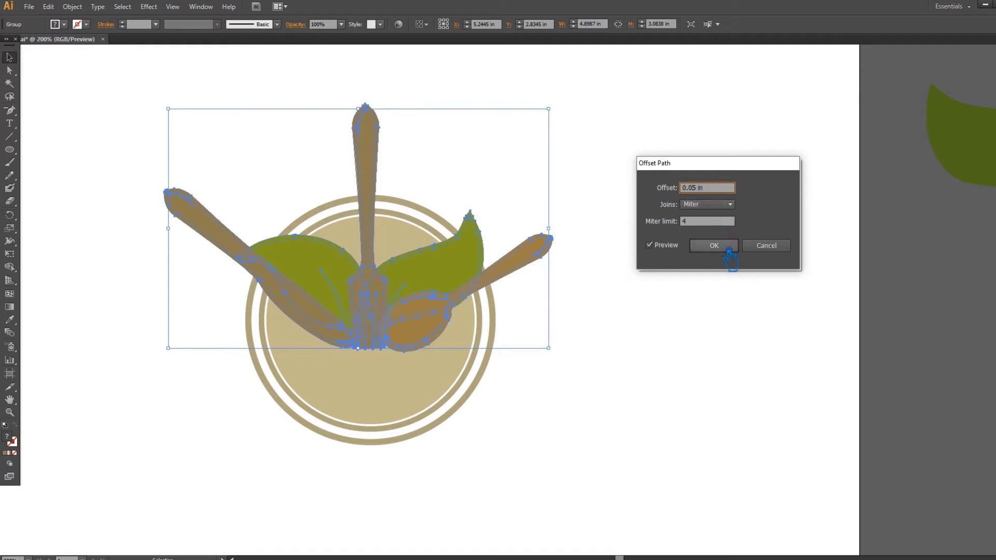
click(706, 193)
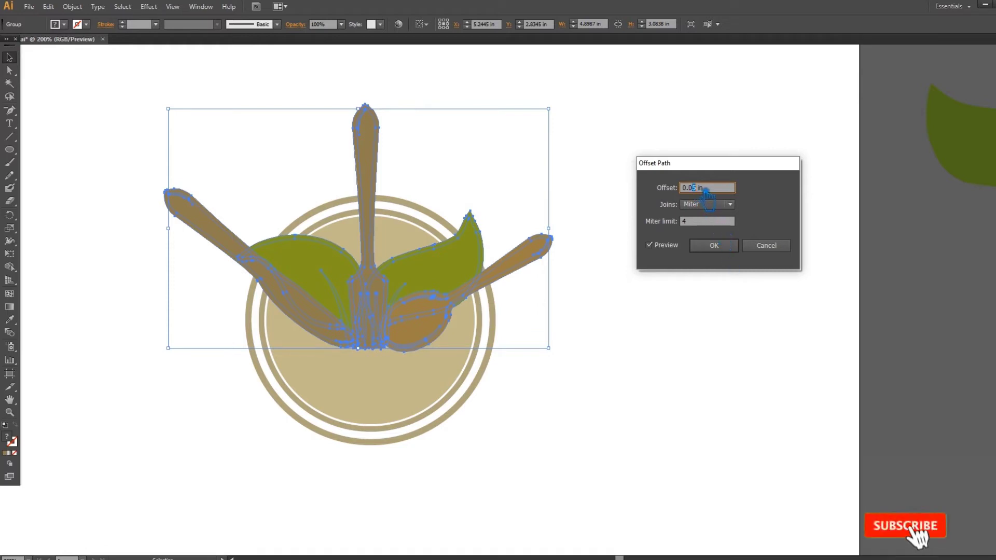
key(BackSpace)
text(7)
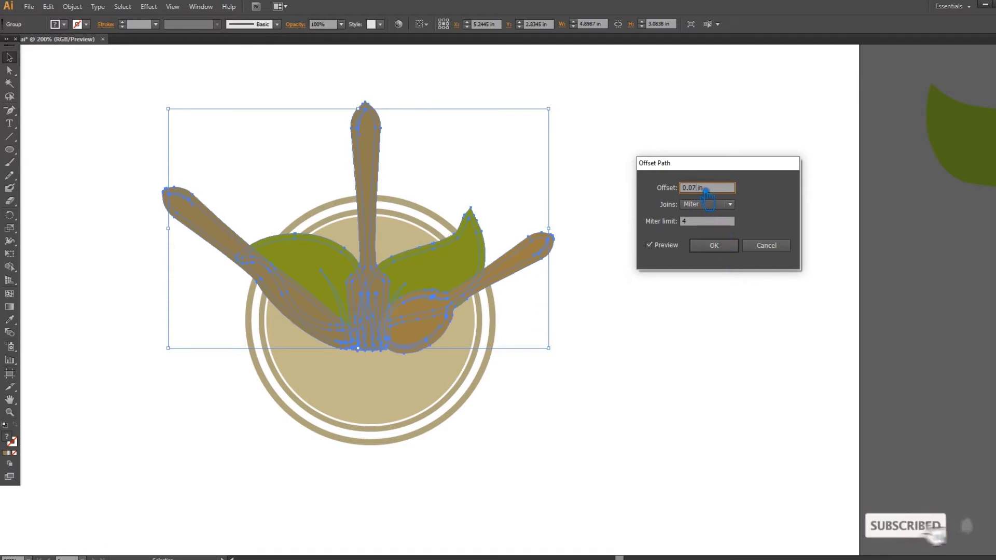
click(714, 245)
click(718, 275)
Step: Divide the whole logo artwork with Pathfinder and ungroup the resulting pieces
drag(649, 449, 142, 133)
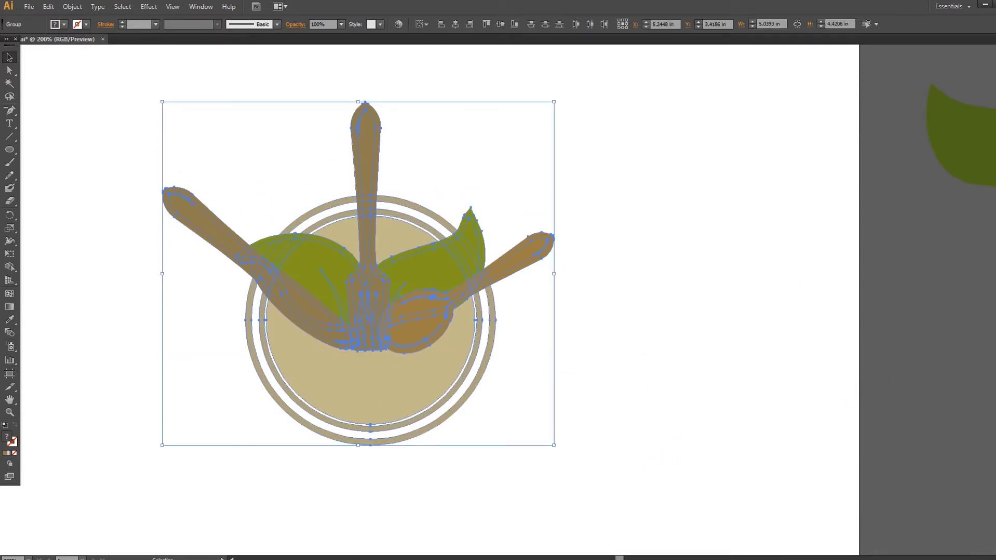
key(ctrl+shift+F9)
click(902, 314)
click(993, 262)
click(792, 266)
right_click(384, 239)
click(406, 291)
Step: Delete the offset pieces around the fork, knife and spoon handles outside the plate
click(392, 124)
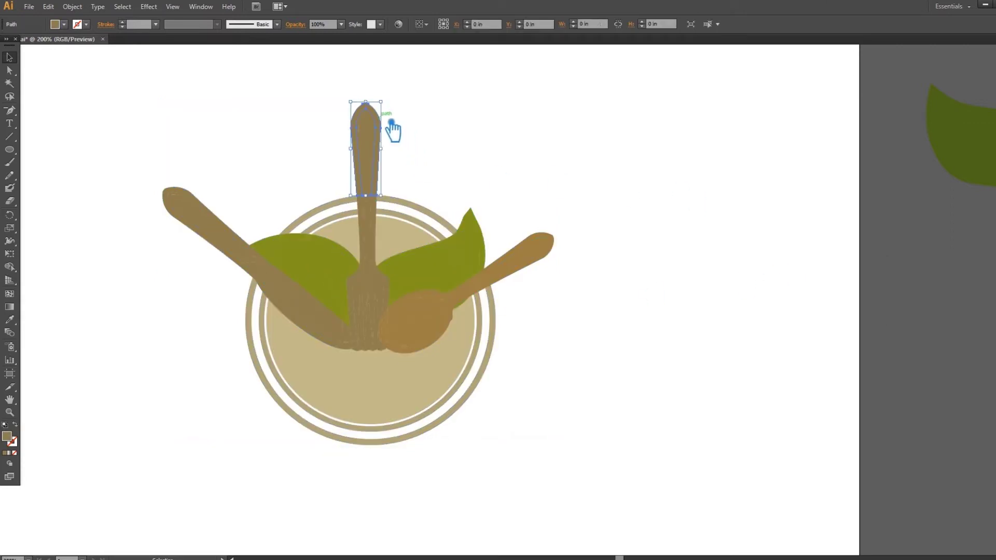
key(Delete)
click(203, 203)
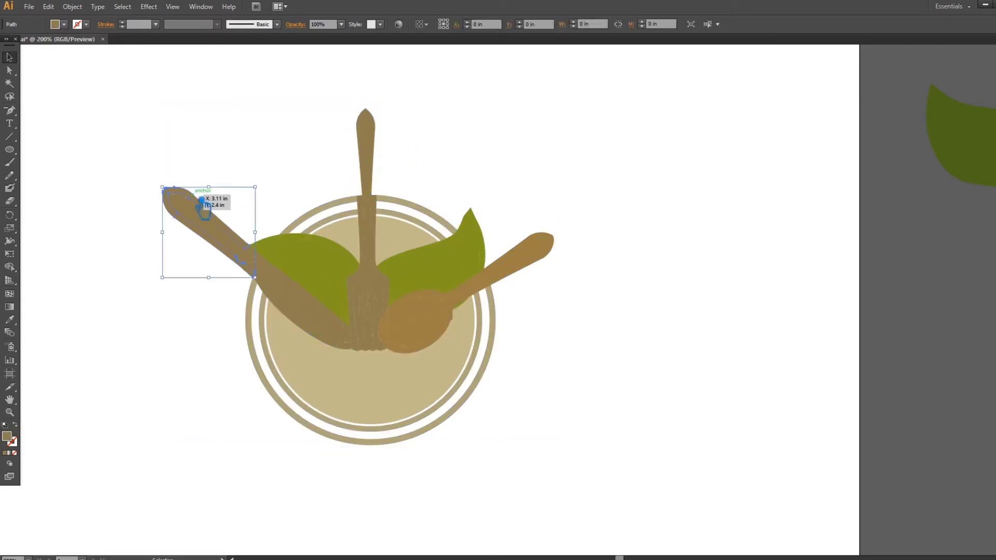
key(Delete)
click(546, 259)
key(Delete)
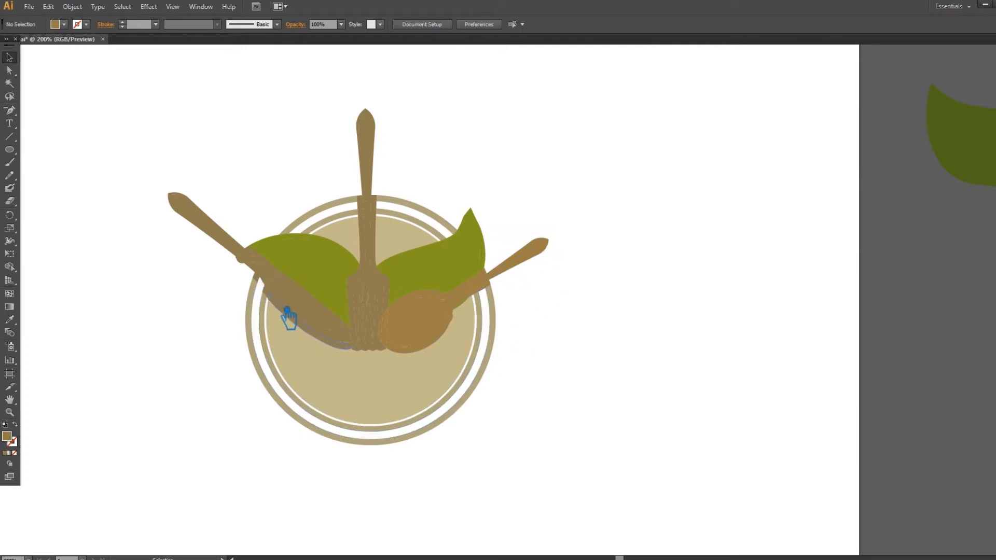
Step: Delete the offset pieces between the left leaf's tip and the knife
key(slash)
click(262, 251)
click(289, 280)
Step: Delete the offset pieces along the spoon's upper edge and neck
key(ctrl+plus)
key(ctrl+plus)
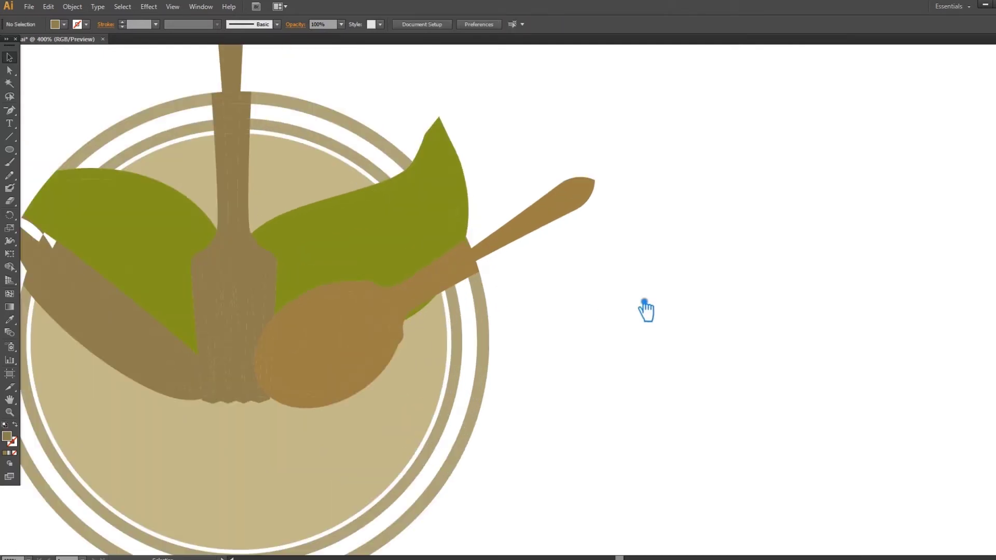
drag(675, 317, 861, 299)
click(617, 268)
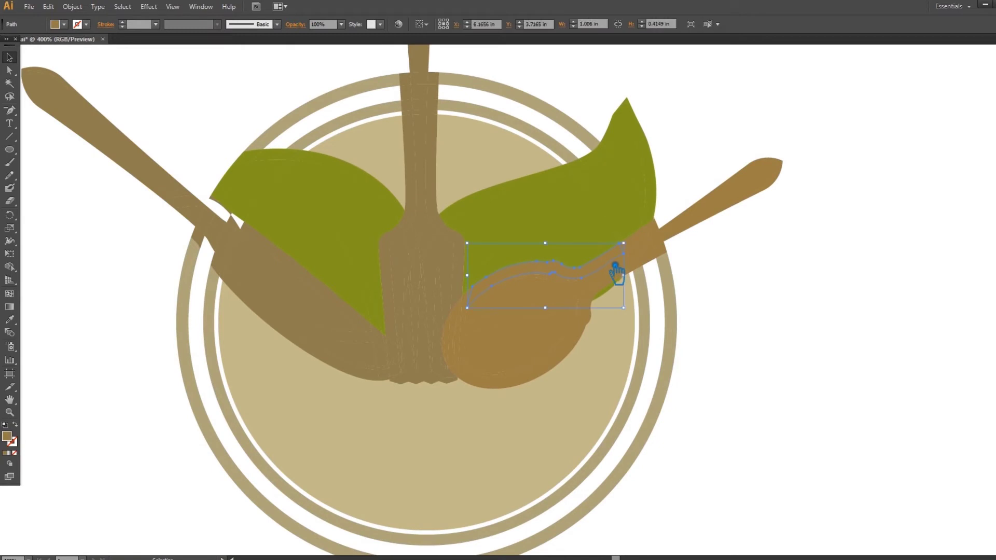
key(Delete)
click(633, 253)
key(Delete)
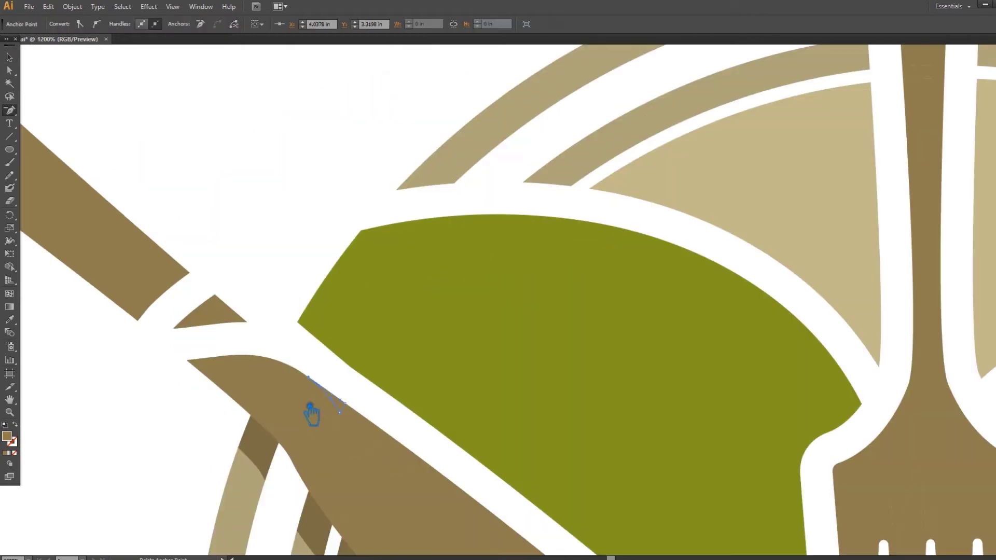
Step: Draw a curved filled shape with the Pen tool that extends the left leaf's upper edge to the small detached tip piece
click(10, 70)
click(133, 96)
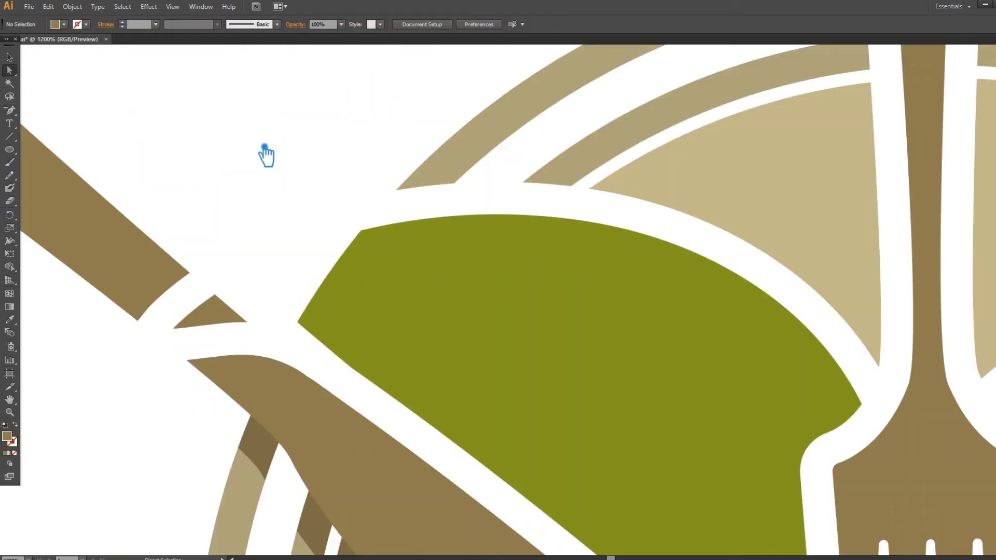
drag(280, 205, 395, 231)
drag(11, 111, 61, 110)
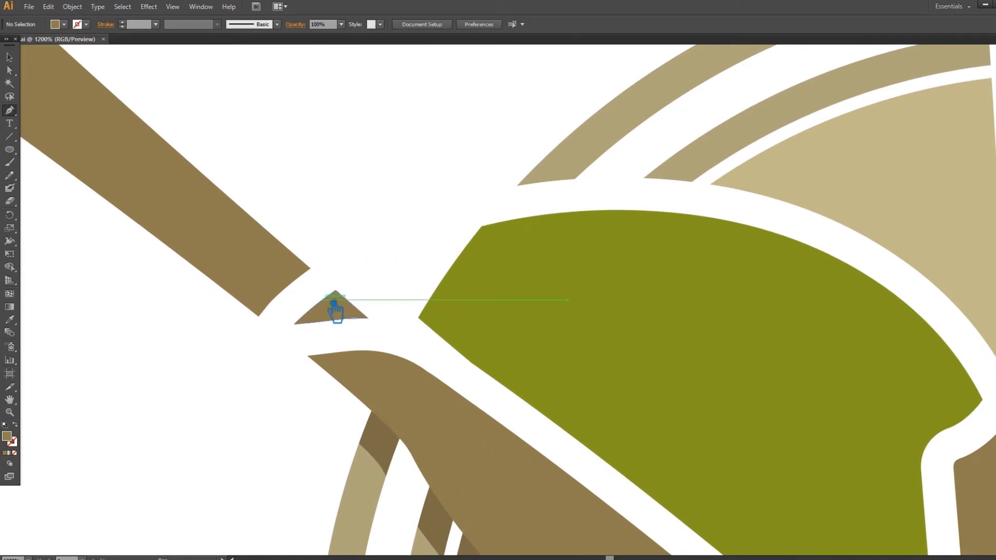
click(333, 301)
drag(593, 210, 768, 208)
mouse_move(481, 331)
mouse_down()
mouse_move(429, 322)
mouse_move(493, 337)
mouse_move(488, 315)
mouse_up()
key(ctrl)
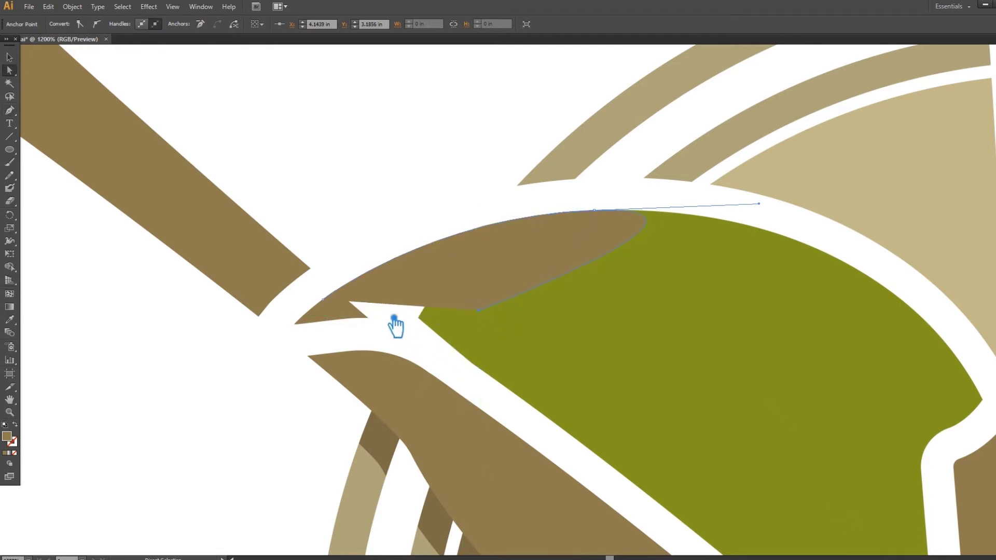
click(9, 57)
click(84, 285)
Step: Draw a second curved filled shape with the Pen tool along the left leaf's lower edge, closing the notch beside its tip
click(10, 109)
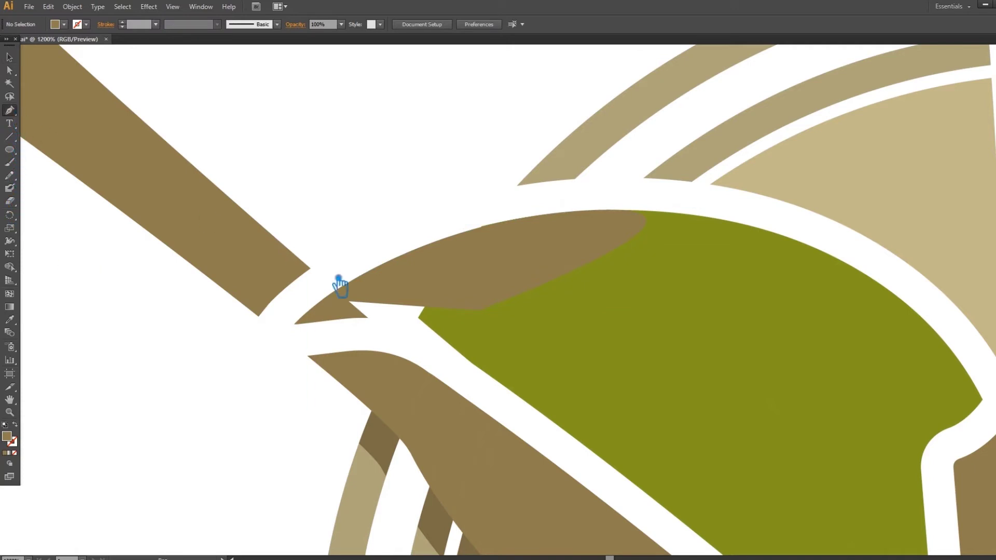
click(355, 318)
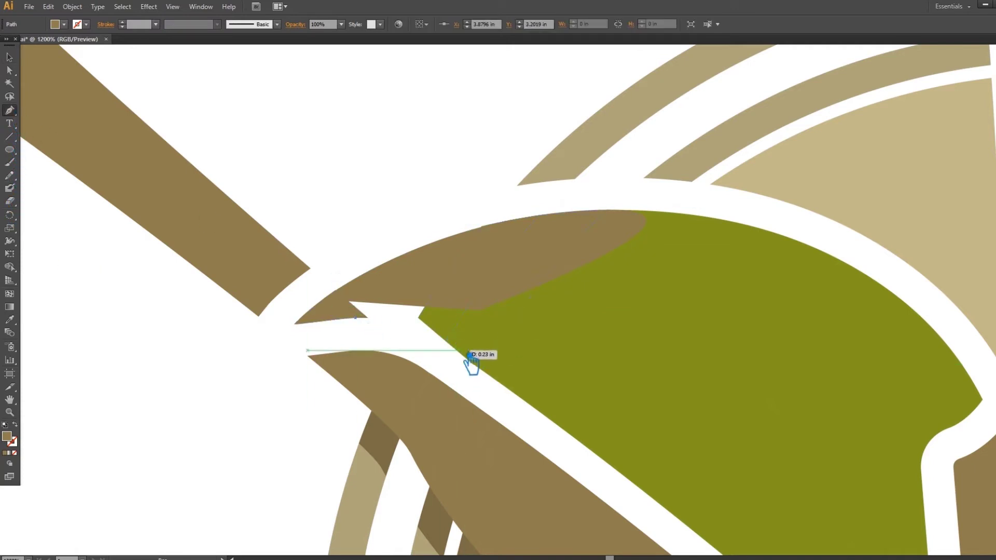
drag(466, 358, 528, 408)
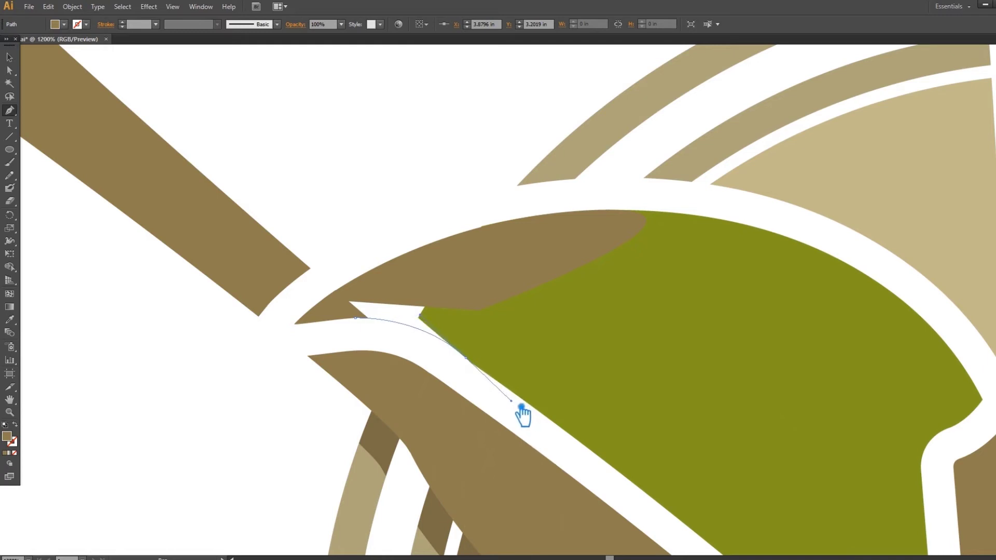
click(530, 317)
click(568, 253)
click(338, 300)
click(366, 324)
Step: Give the two drawn patches and the tip piece the same green fill as the left leaf
click(9, 57)
drag(340, 200, 490, 337)
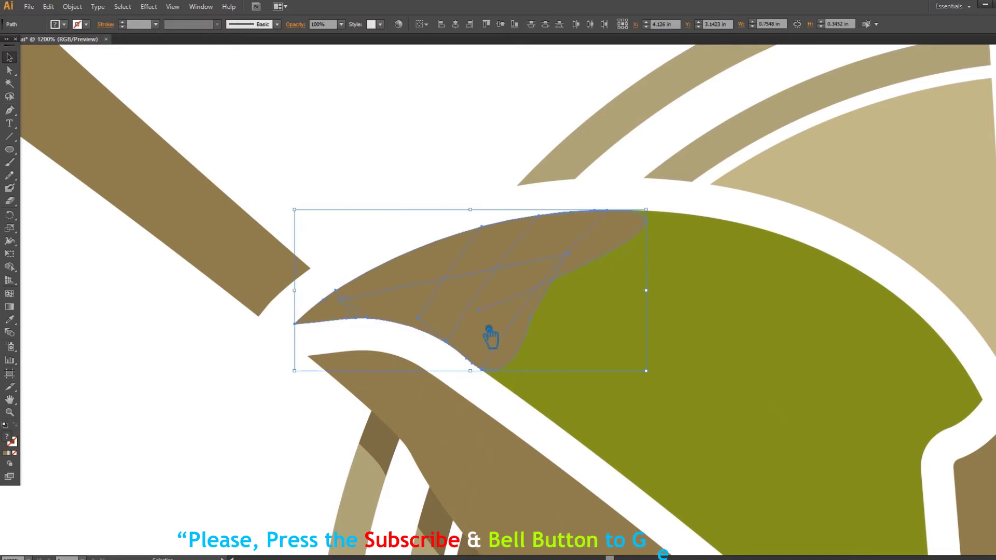
shift+click(712, 402)
click(11, 332)
click(9, 57)
click(421, 122)
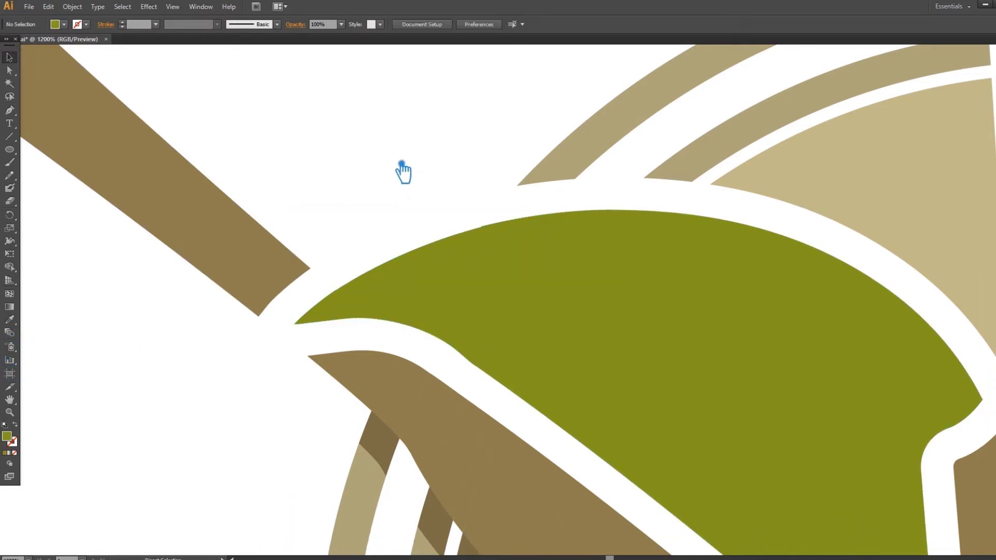
Step: Delete the thin green vein piece near the left leaf's base beside the fork
key(ctrl+minus)
key(ctrl+minus)
click(711, 480)
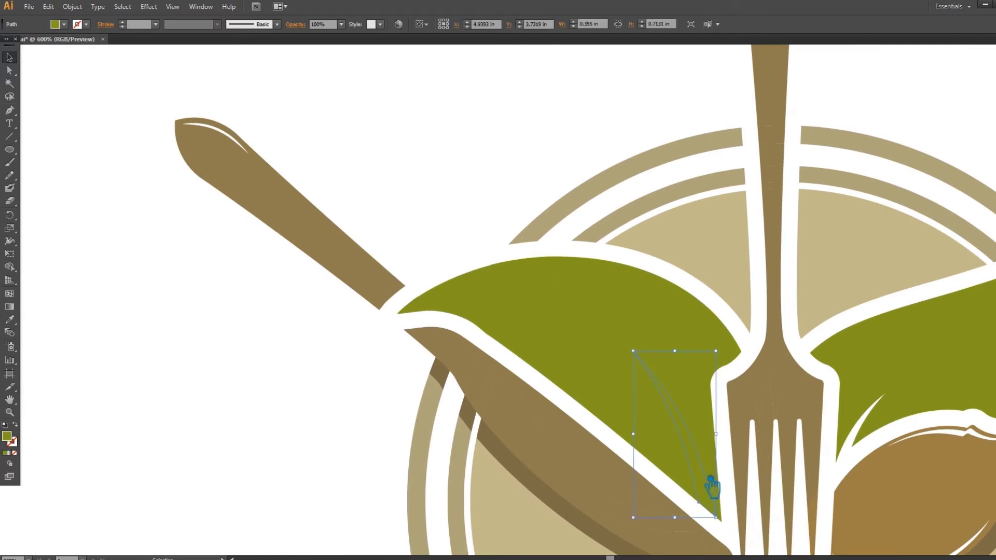
key(Delete)
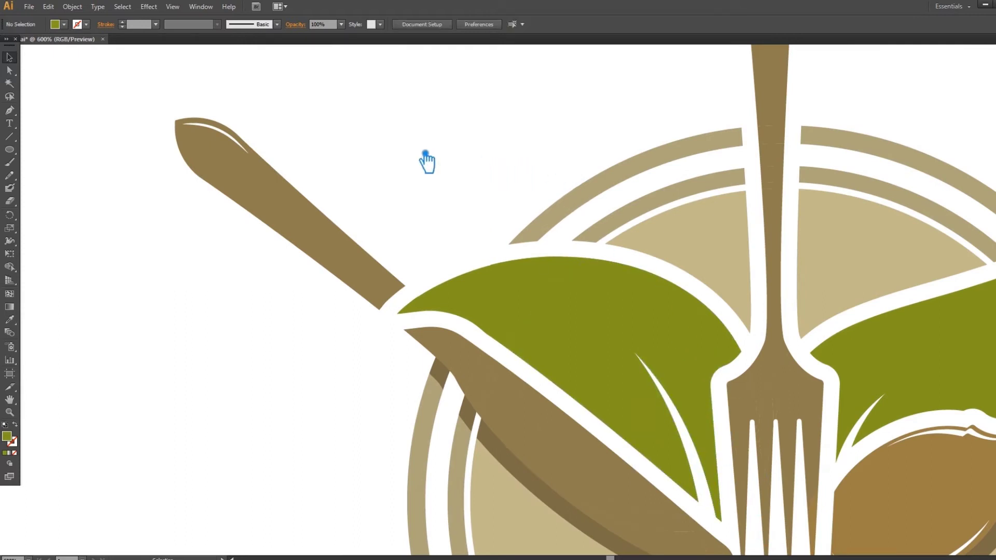
Step: Delete the dark shadow group running along the undersides of the knife and spoon
key(ctrl+minus)
key(ctrl+minus)
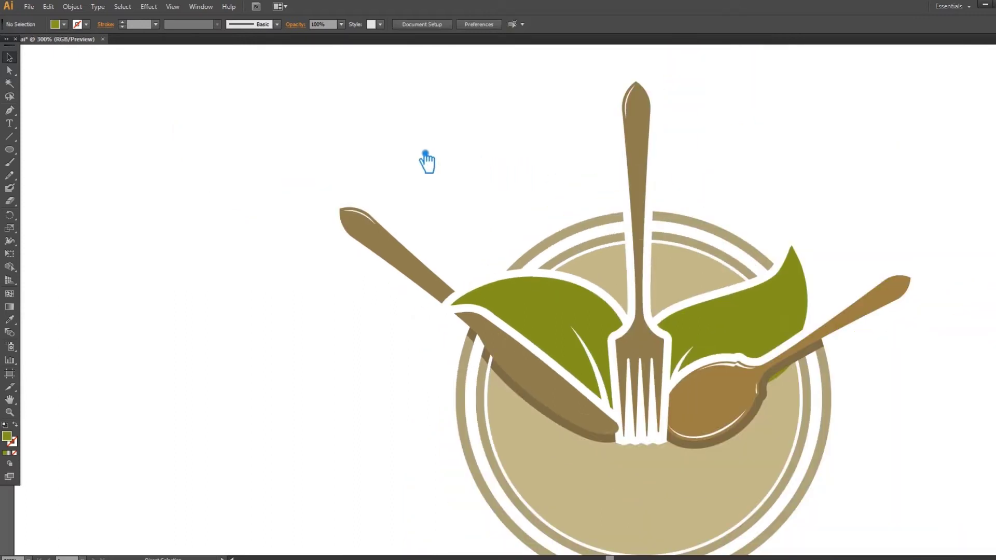
drag(447, 191, 316, 149)
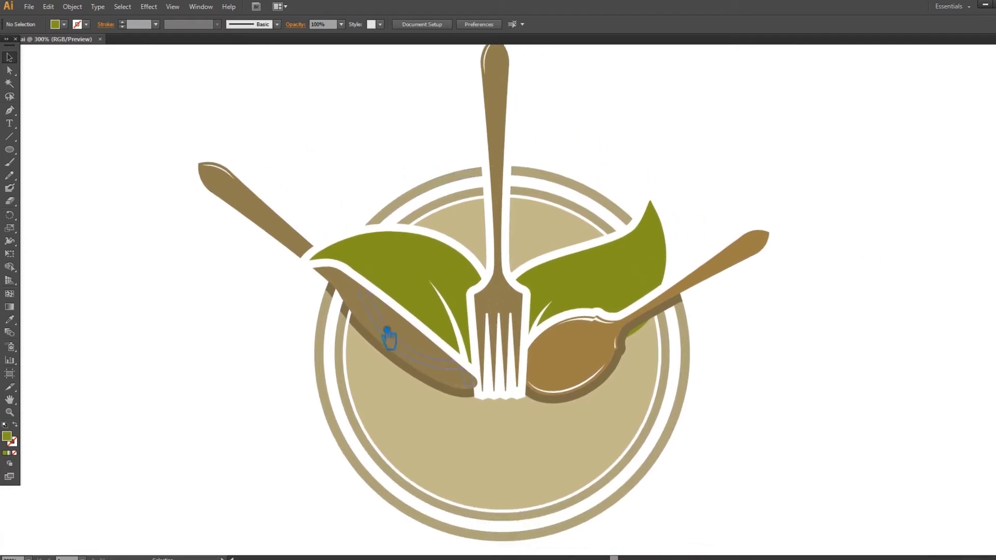
click(380, 348)
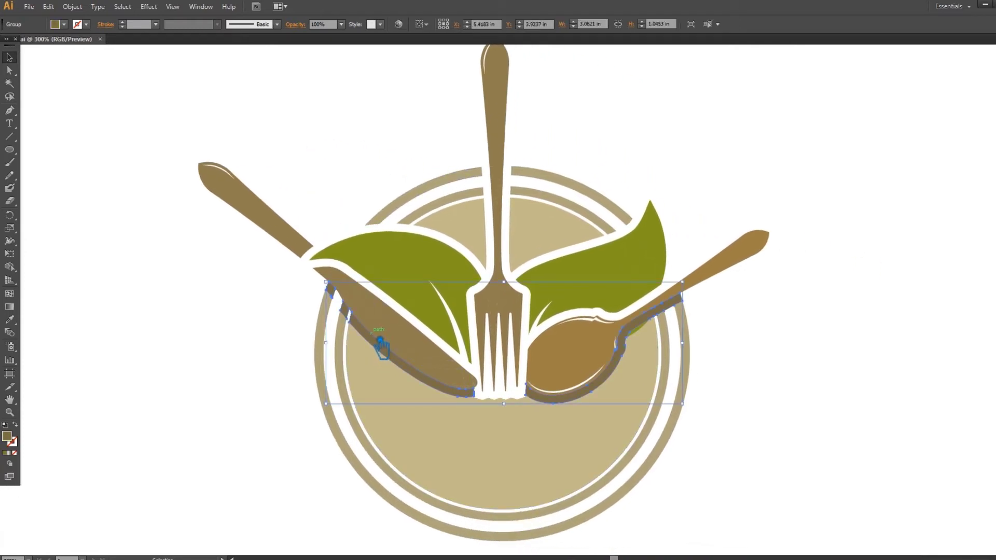
key(Delete)
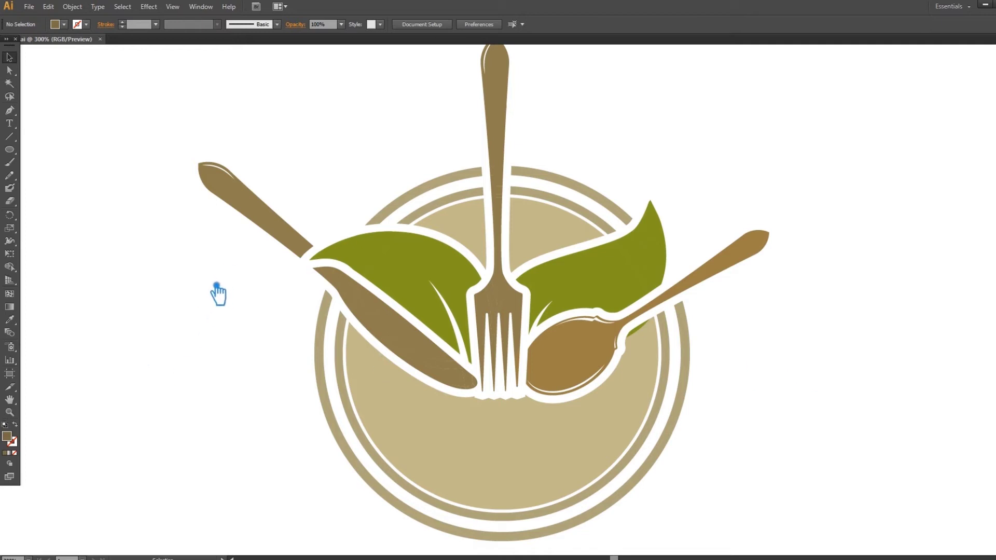
Step: Unite all the fork's pieces into one brown shape with the Pathfinder
scroll(452, 156, up, 2)
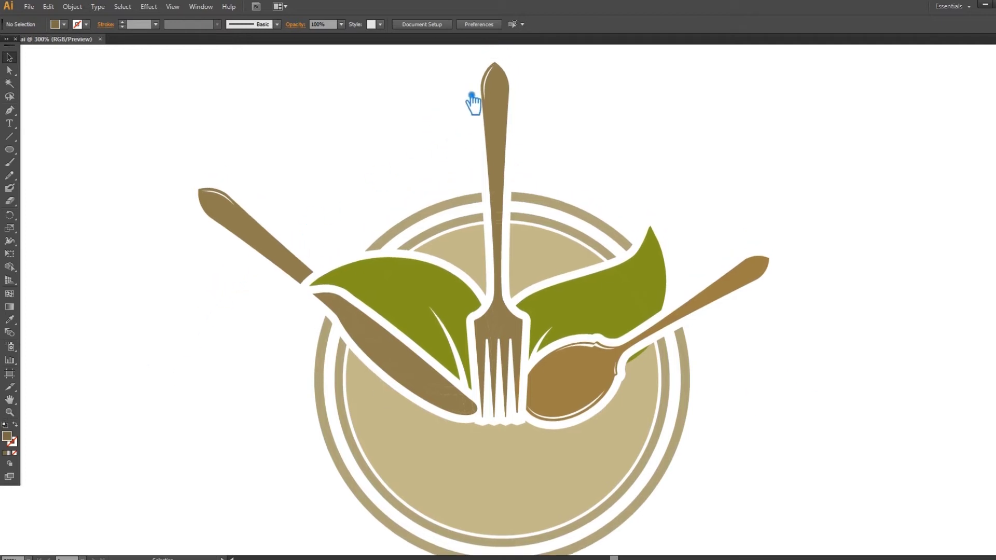
drag(491, 67, 470, 94)
click(477, 79)
drag(499, 59, 519, 407)
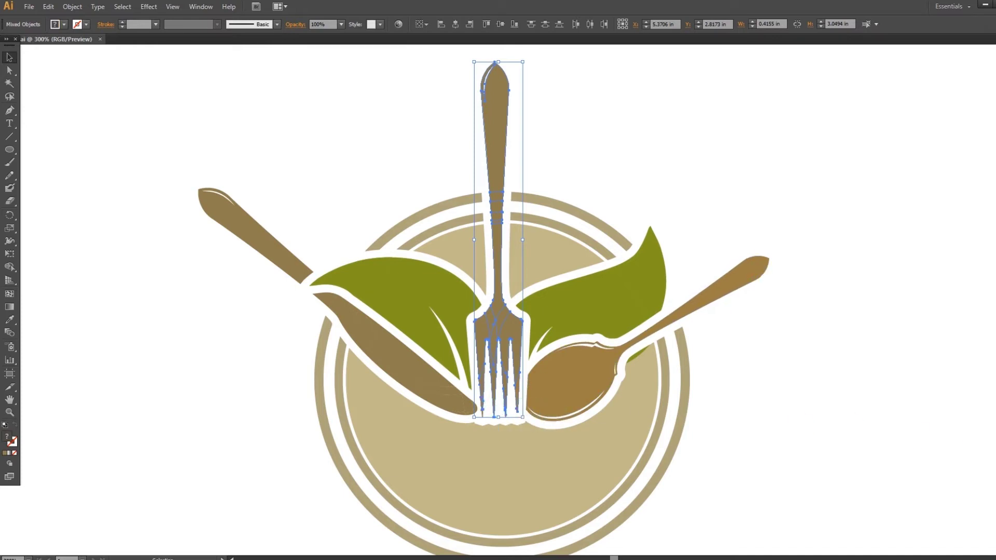
key(ctrl+shift+F9)
click(898, 286)
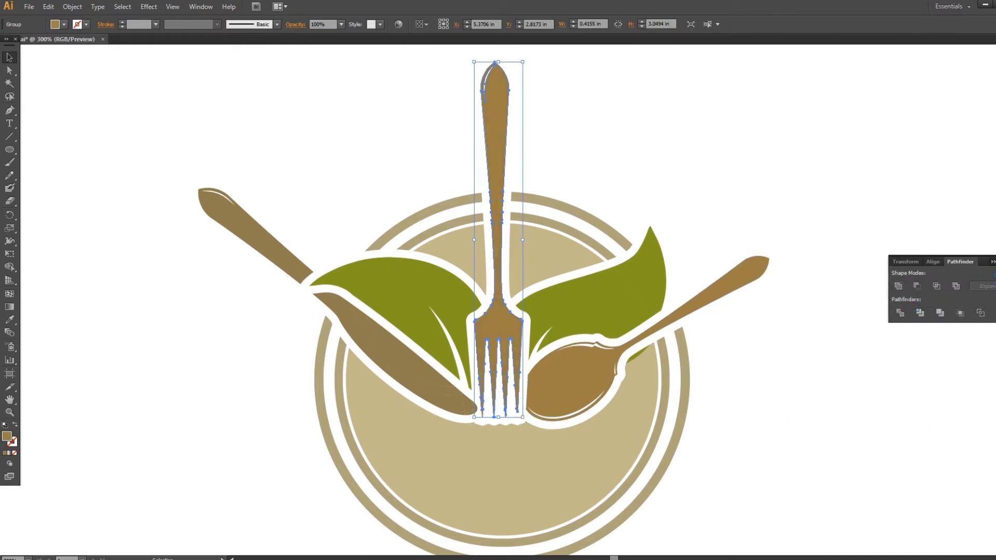
key(ctrl+shift+F9)
click(835, 225)
click(598, 381)
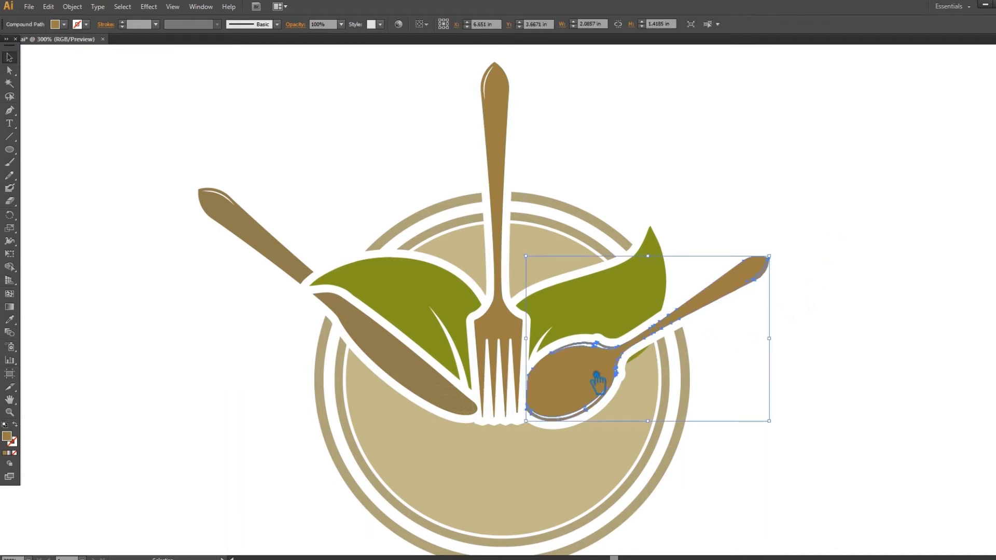
click(822, 316)
drag(146, 167, 301, 272)
shift+click(342, 318)
click(229, 366)
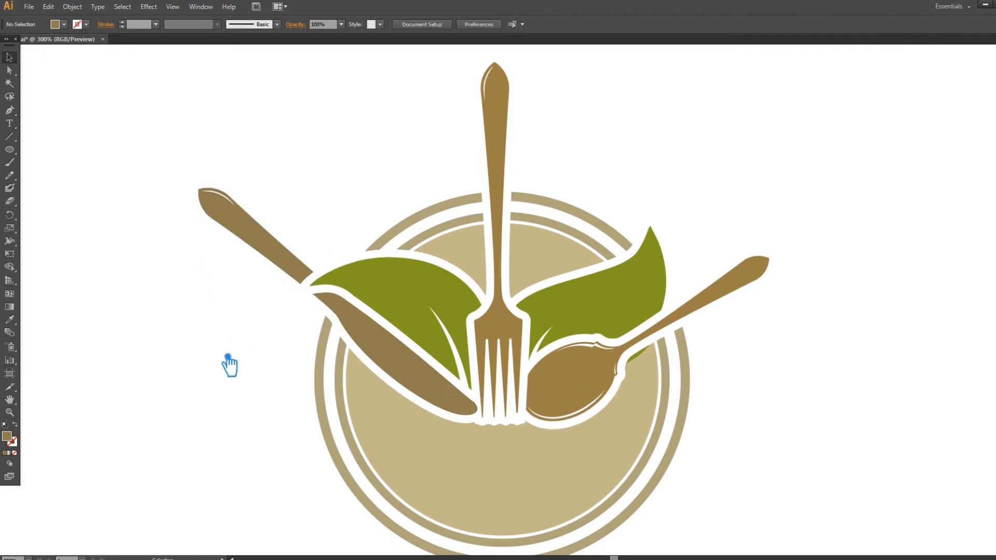
Step: Unite the small pieces at the knife blade's upper end, next to the left leaf's tip, with the Pathfinder
key(ctrl+equal)
key(ctrl+equal)
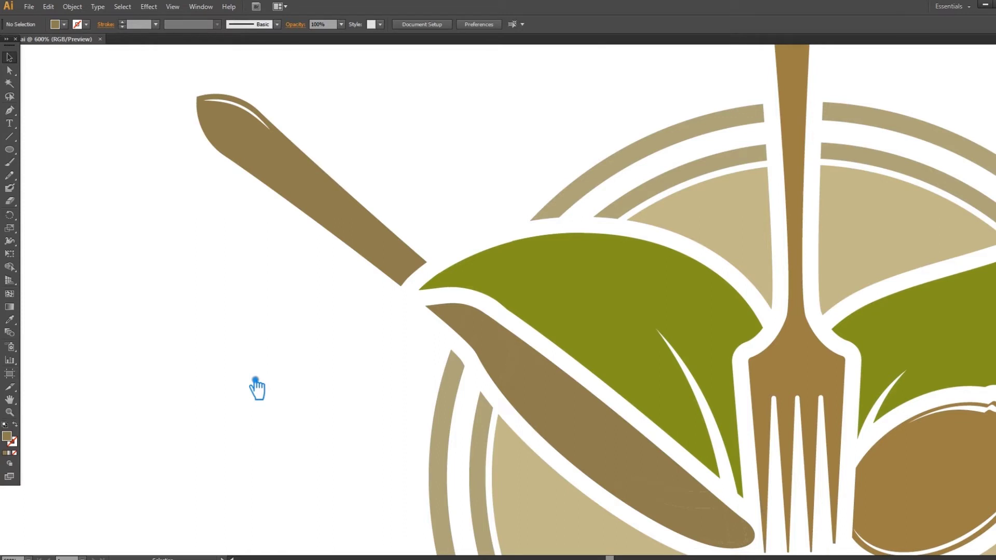
drag(417, 300, 501, 355)
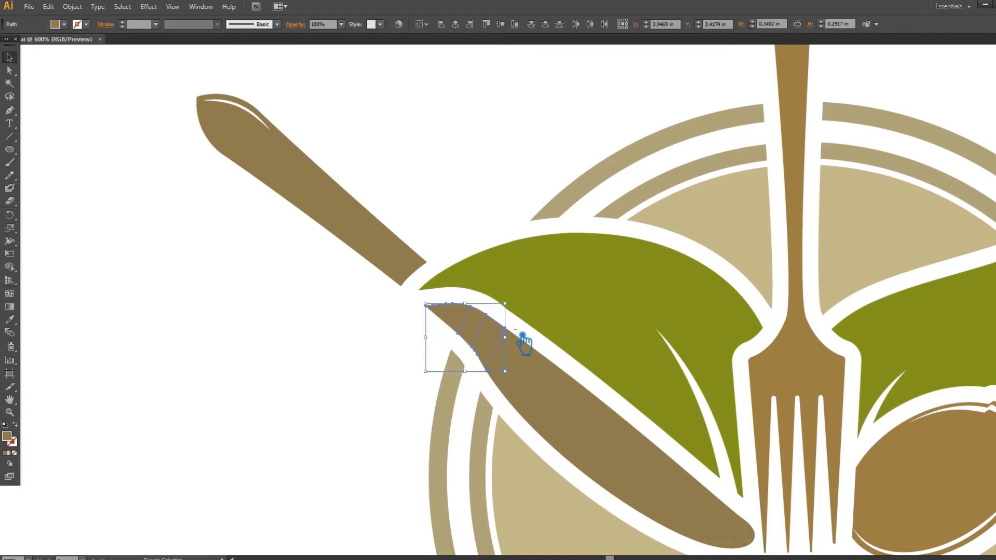
shift+click(516, 369)
drag(511, 337, 627, 360)
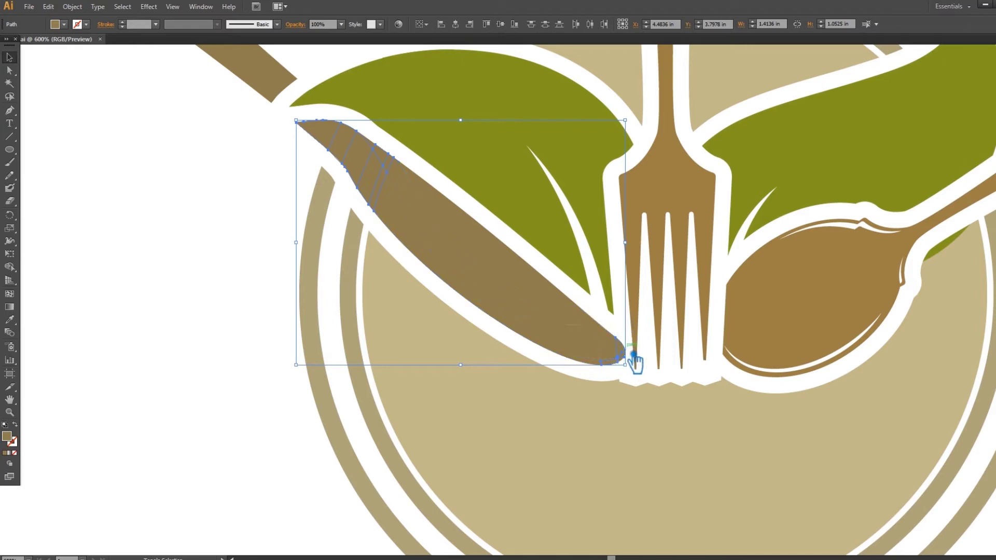
shift+click(617, 363)
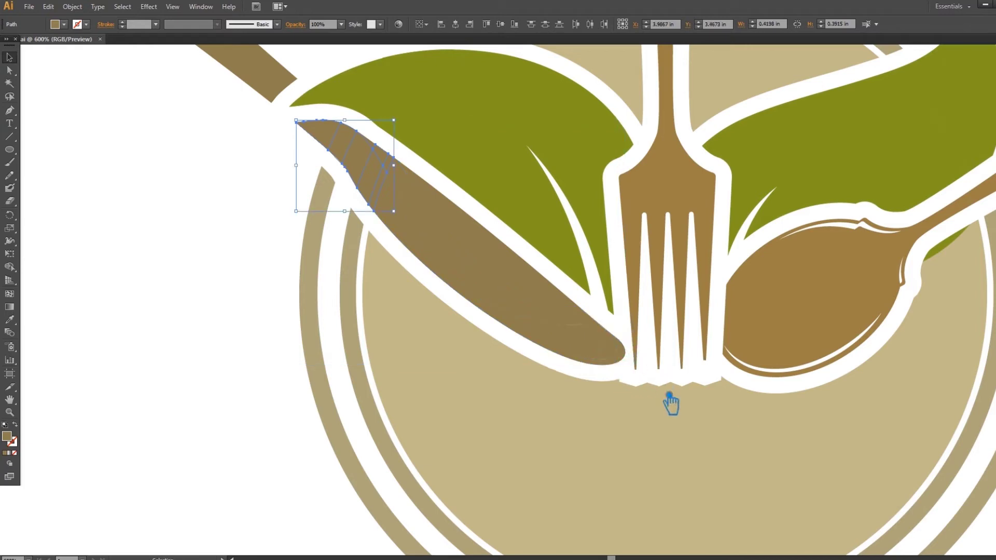
key(shift+ctrl+F9)
click(955, 286)
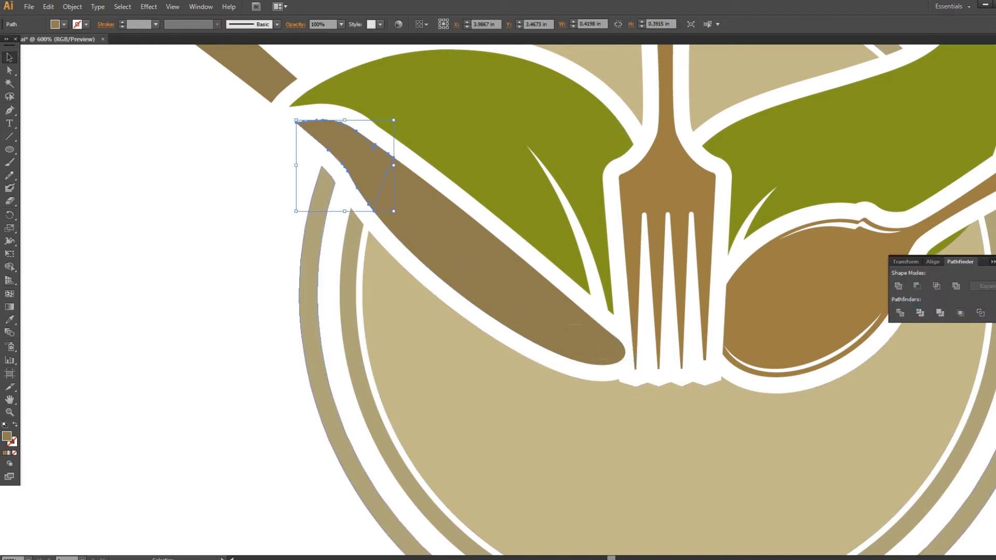
click(256, 308)
Step: Try deleting the large inner pieces of the knife blade
click(587, 366)
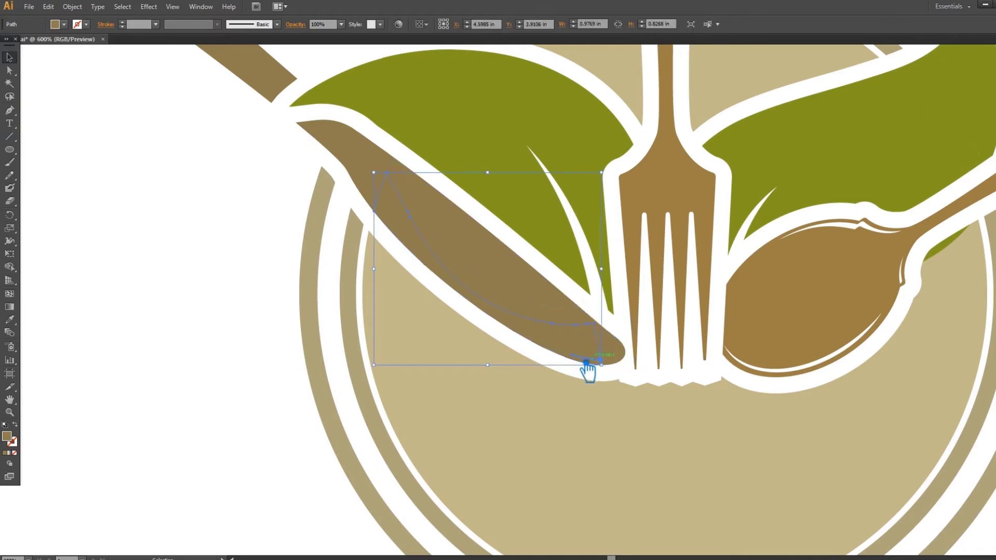
click(515, 301)
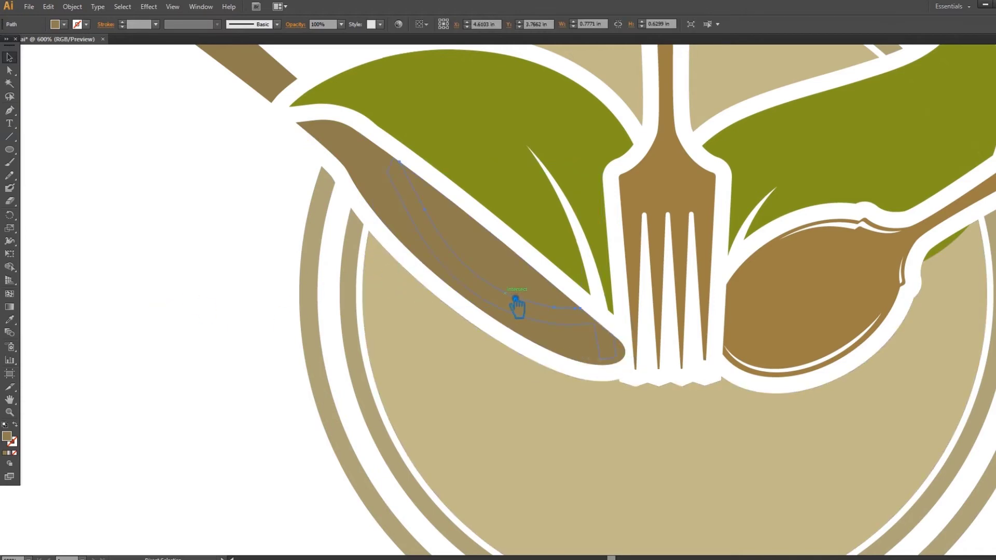
key(Delete)
click(554, 343)
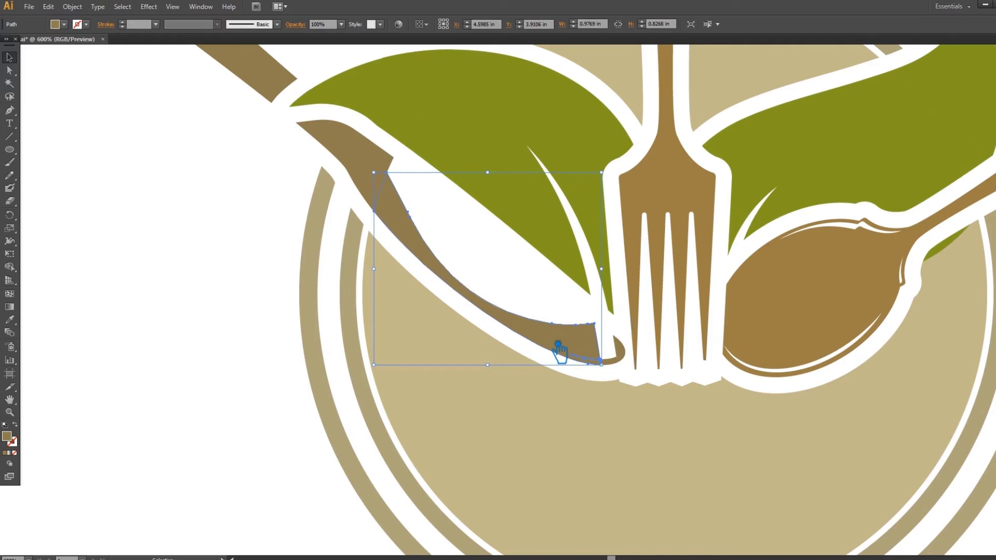
key(Delete)
Step: Remove the sliver covering the highlight at the knife's tip and undo the deletion of the other blade pieces
click(618, 369)
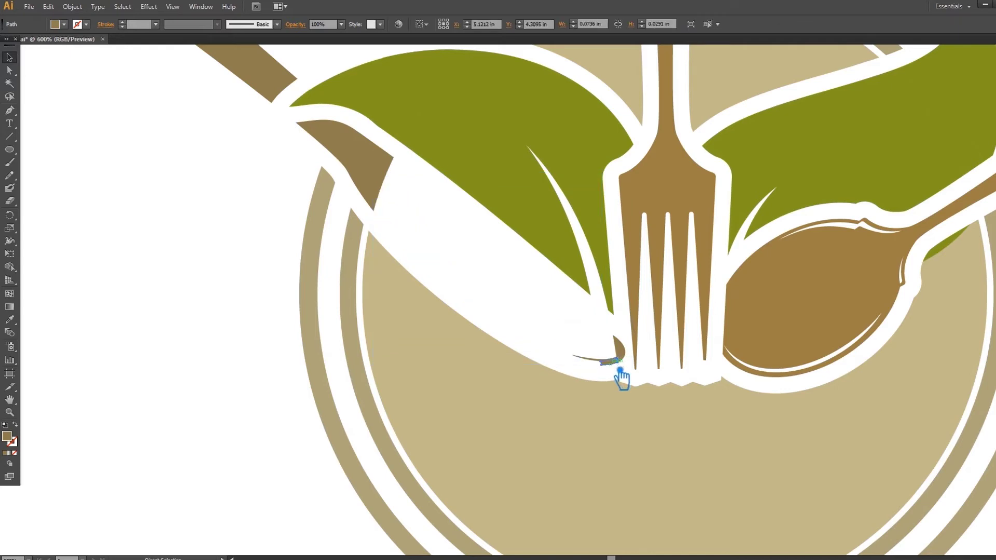
click(620, 352)
key(Delete)
click(616, 363)
key(Delete)
click(633, 368)
key(Delete)
click(629, 369)
key(Delete)
key(ctrl+z)
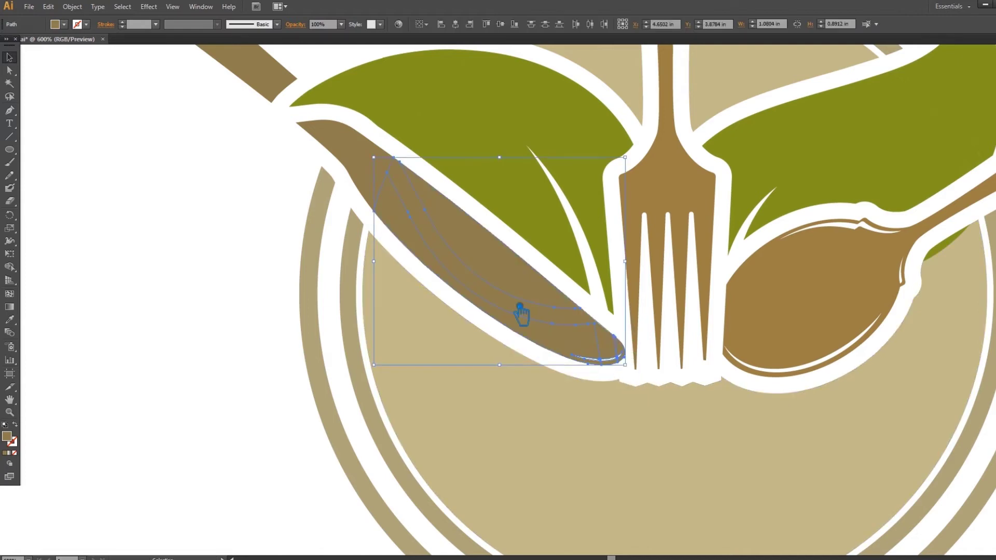
Step: Unite the knife blade's lower pieces with the Pathfinder, keeping the highlight at the tip
key(shift+ctrl+F9)
click(914, 290)
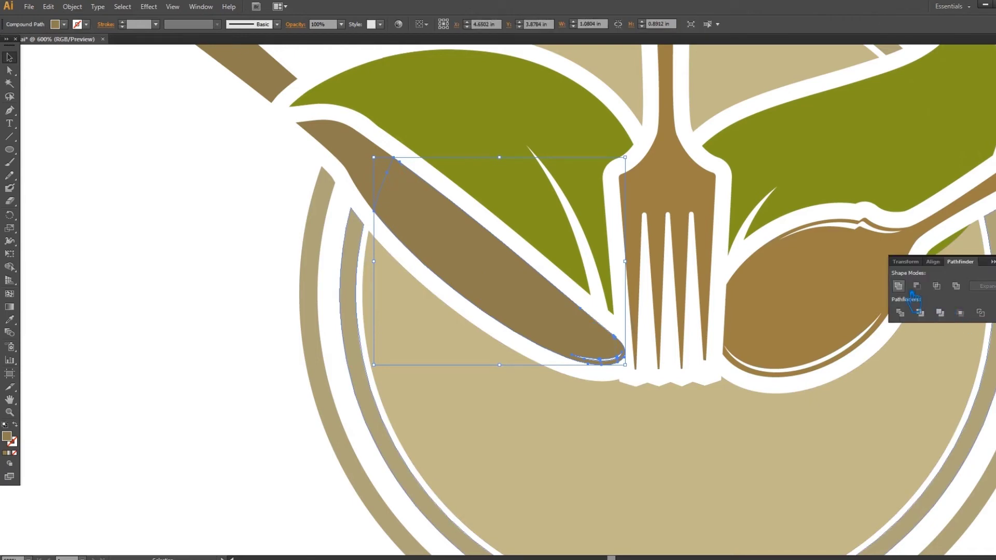
key(shift+ctrl+F9)
Step: Unite the knife blade's upper end with the rest of the blade and save the file
shift+click(369, 156)
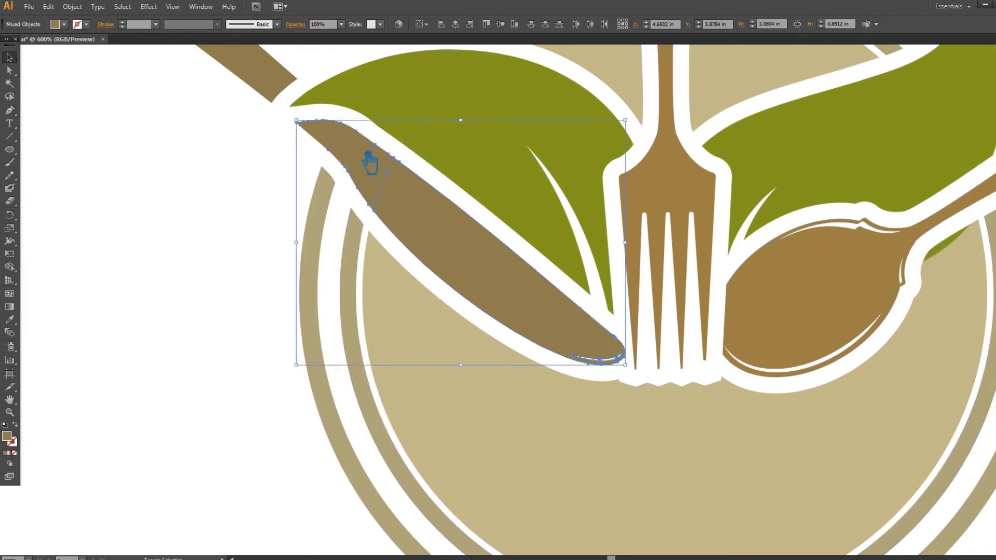
shift+click(382, 151)
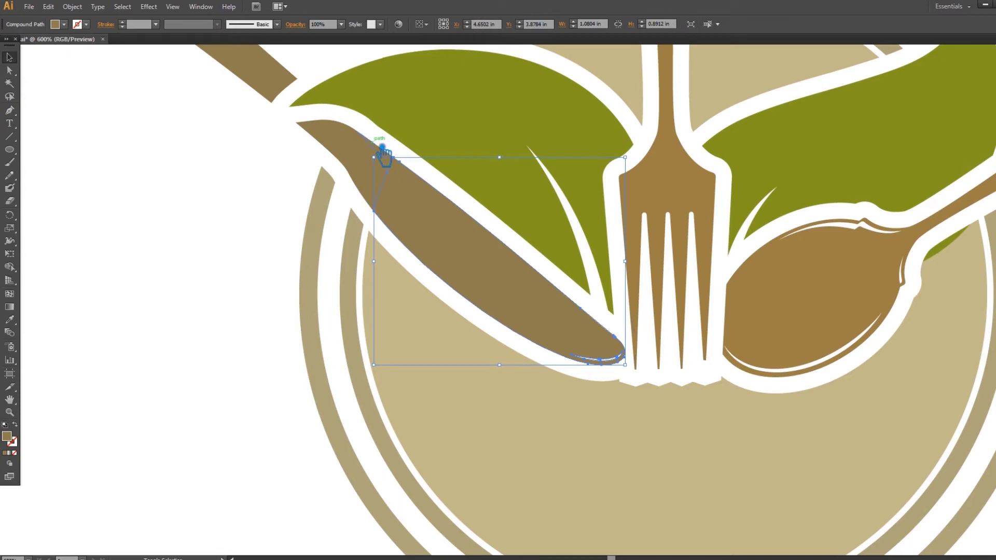
shift+click(382, 152)
shift+click(357, 150)
key(shift+ctrl+F9)
click(956, 314)
key(shift+ctrl+F9)
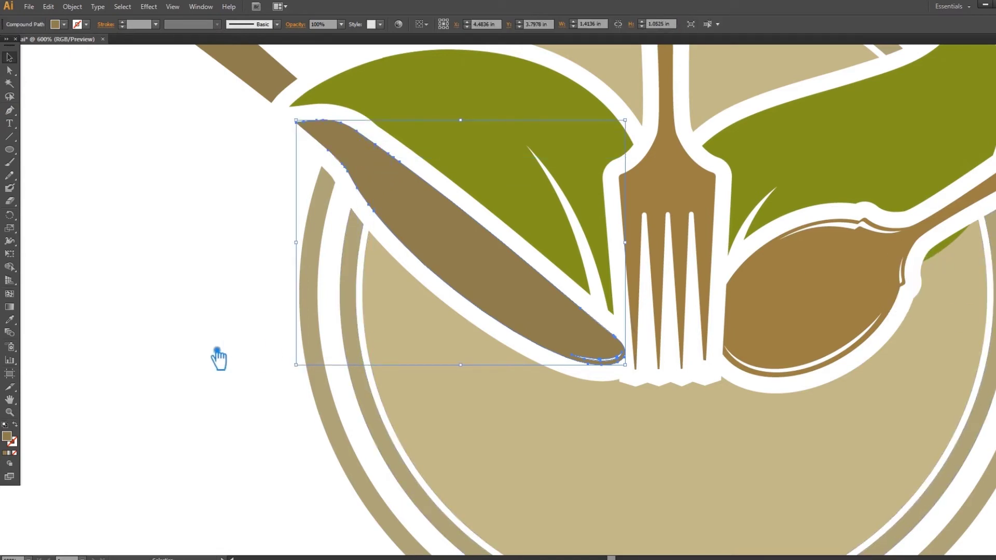
click(217, 351)
key(ctrl+s)
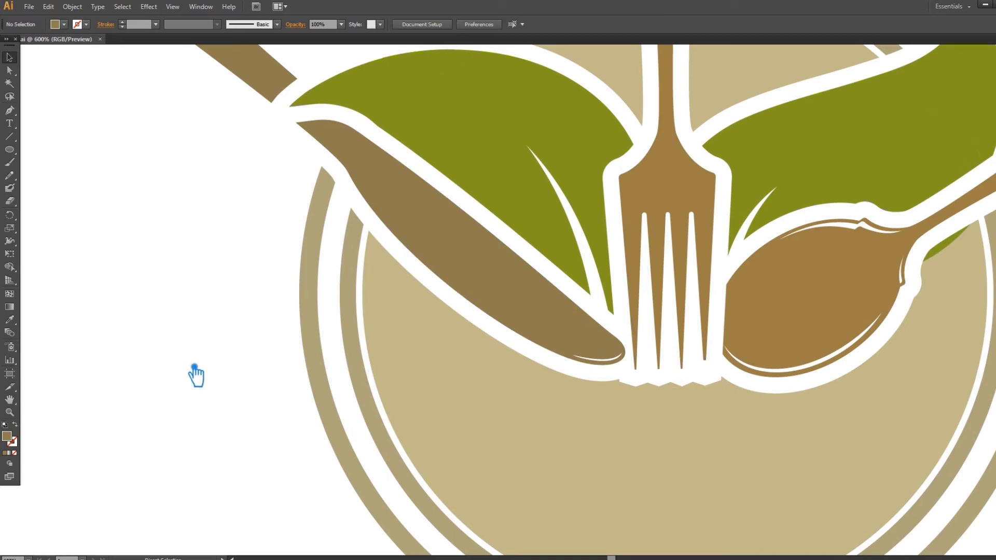
Step: Recolour the leftover green leaf piece below the spoon's neck with the inner plate's beige using the Eyedropper
key(ctrl+minus)
key(ctrl+minus)
click(729, 275)
shift+click(733, 328)
key(i)
click(729, 337)
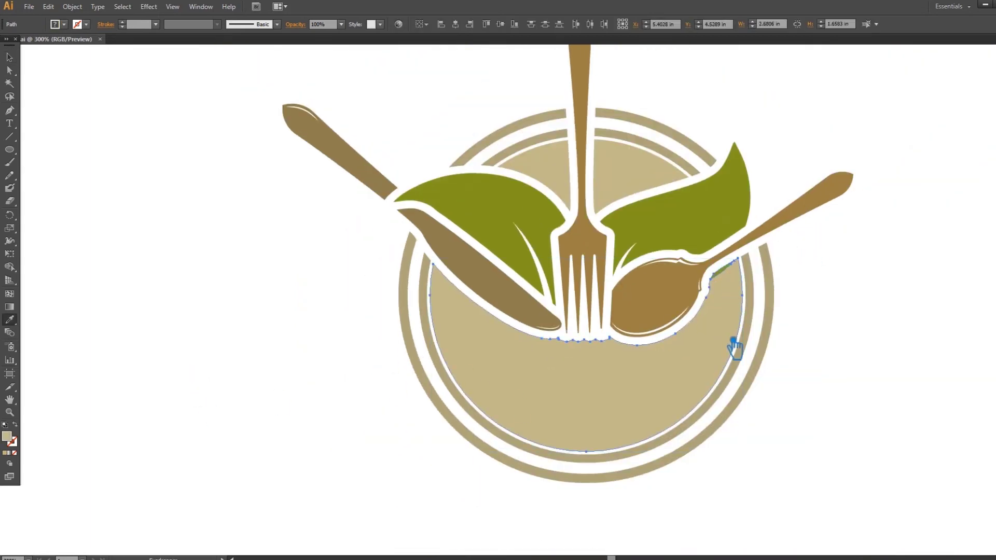
Step: Unite the recoloured leftover piece with the inner plate area using the Pathfinder
key(ctrl+shift+F9)
click(898, 286)
click(991, 261)
click(10, 57)
click(193, 220)
drag(223, 244, 135, 250)
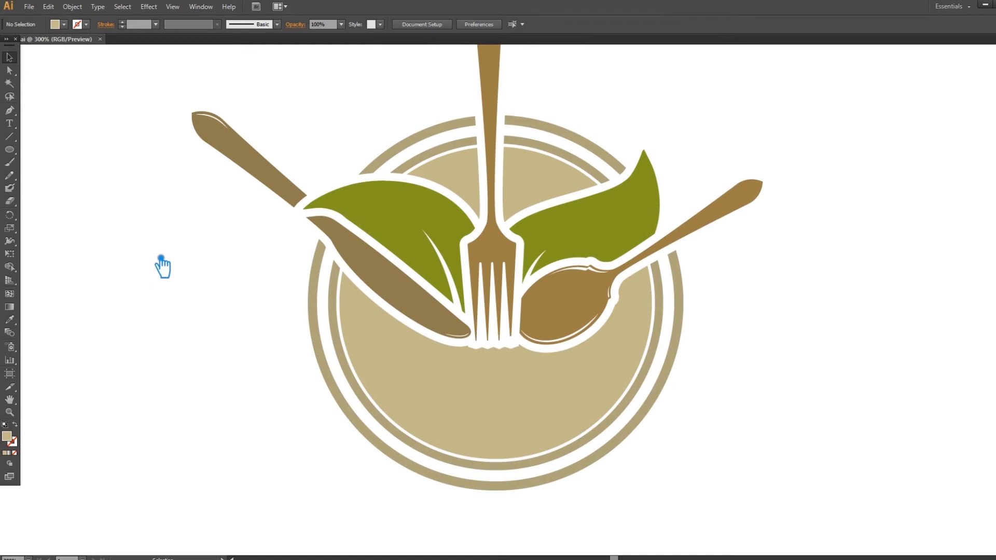
key(ctrl+0)
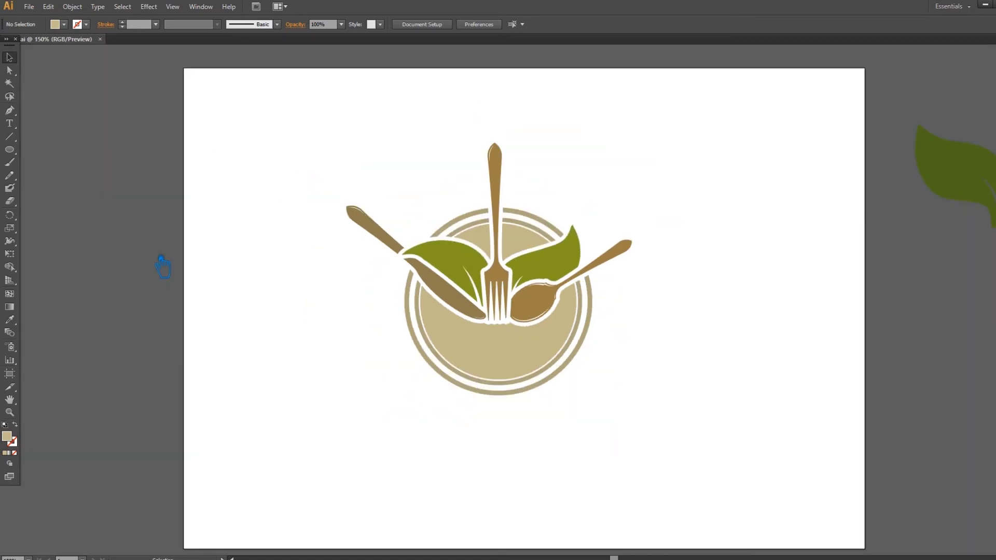
drag(361, 126, 645, 271)
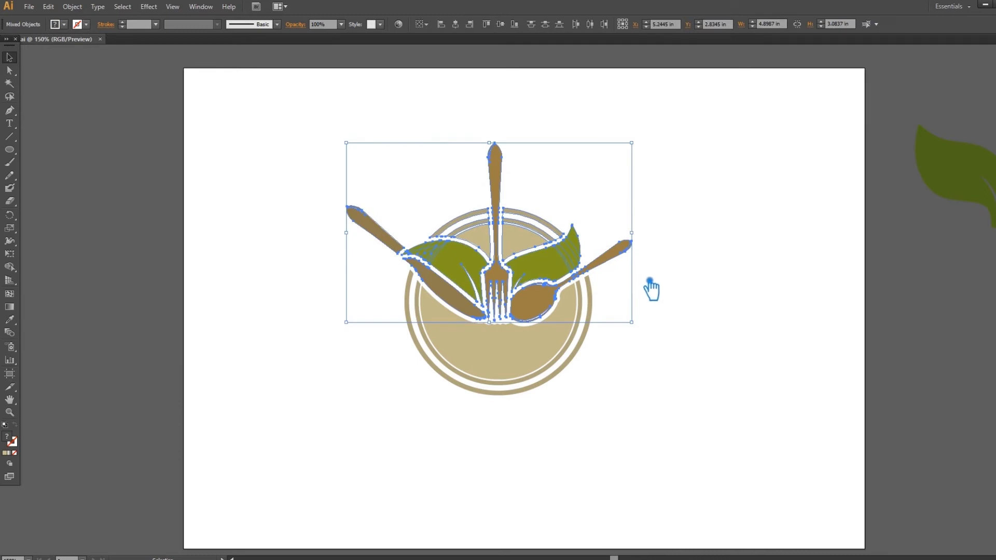
click(649, 285)
drag(700, 384, 322, 140)
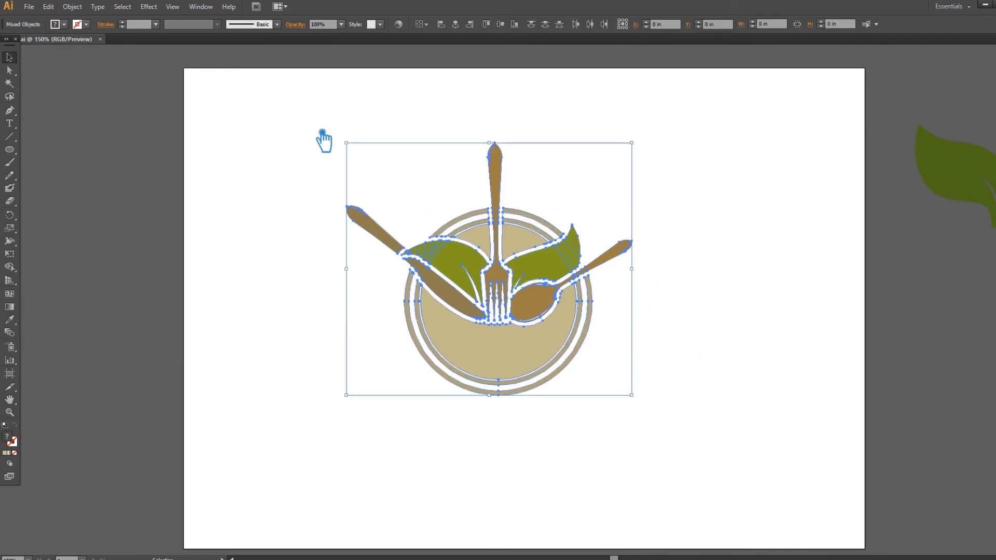
click(326, 194)
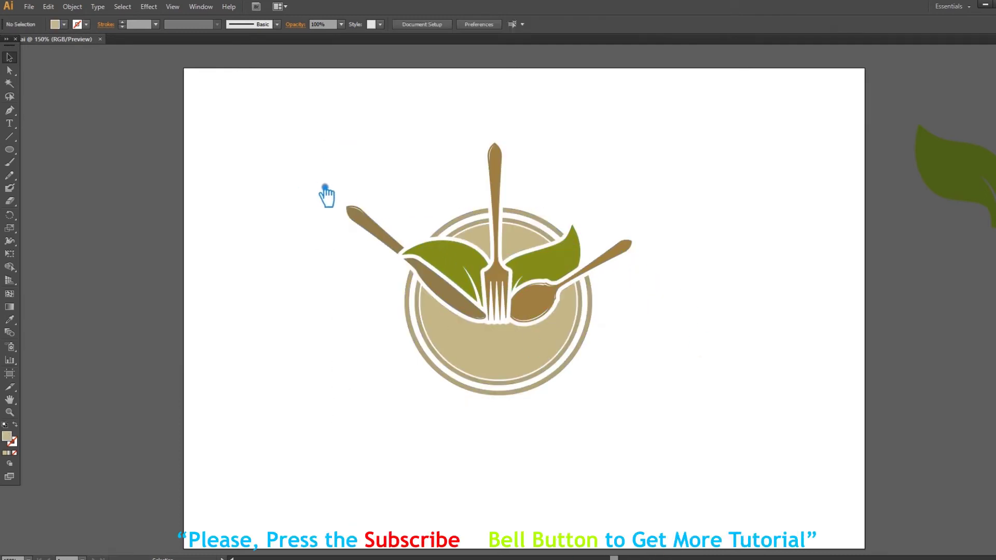
Step: Unite all pieces of the green leaf beside the knife with the Pathfinder
click(454, 260)
key(shift+ctrl+F9)
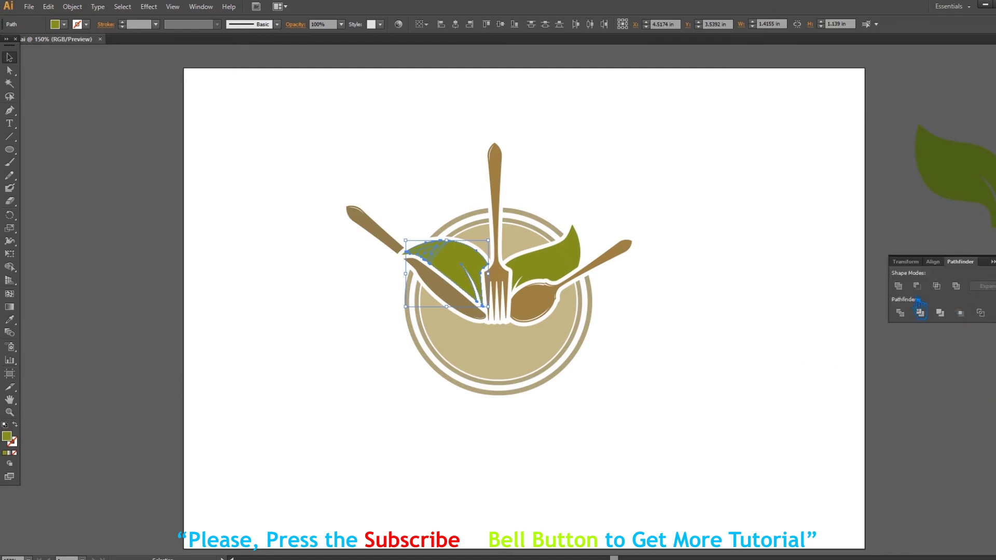
key(shift+ctrl+F9)
click(816, 262)
Step: Unite both pieces of the green leaf above the spoon with the Pathfinder and save the file
click(562, 260)
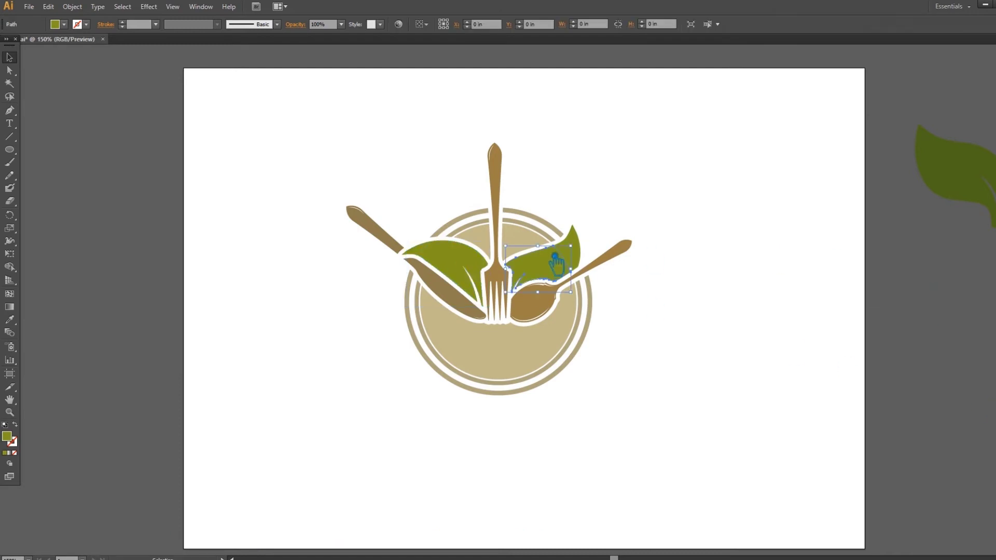
click(612, 233)
click(564, 272)
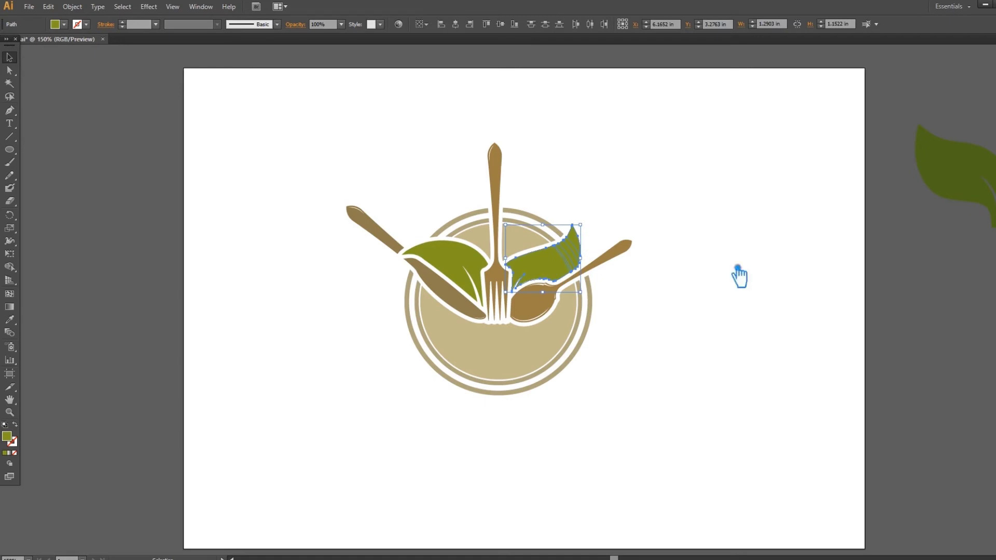
key(shift+ctrl+F9)
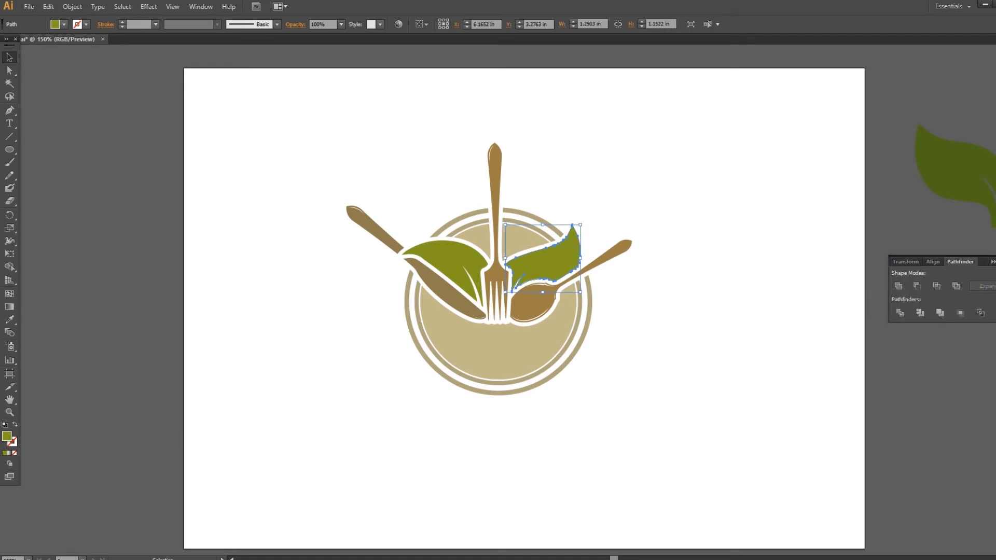
key(shift+ctrl+F9)
click(778, 278)
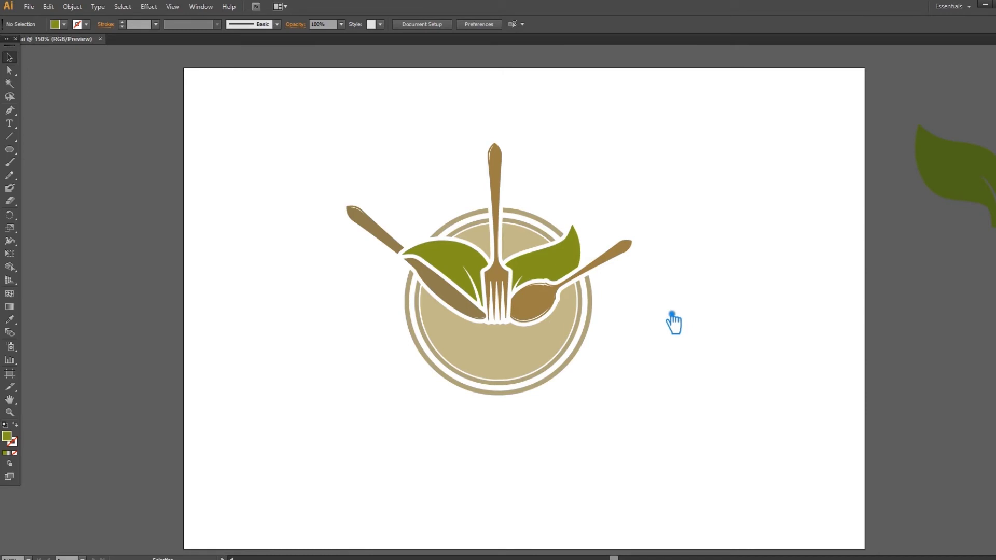
Step: Select the ring and inner plate pieces above the leaves on both sides of the fork, group them and cut them from the logo
key(ctrl+plus)
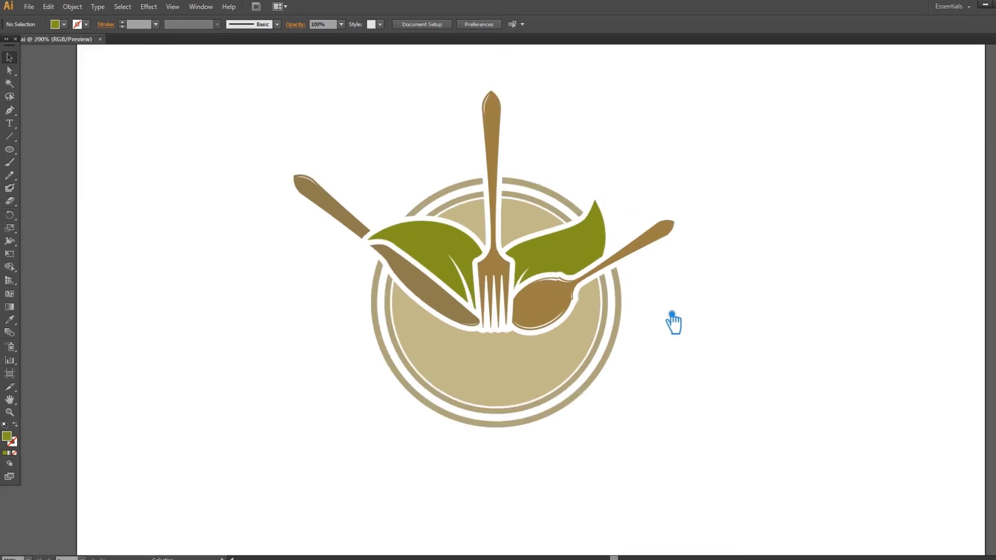
click(549, 224)
drag(515, 161, 554, 220)
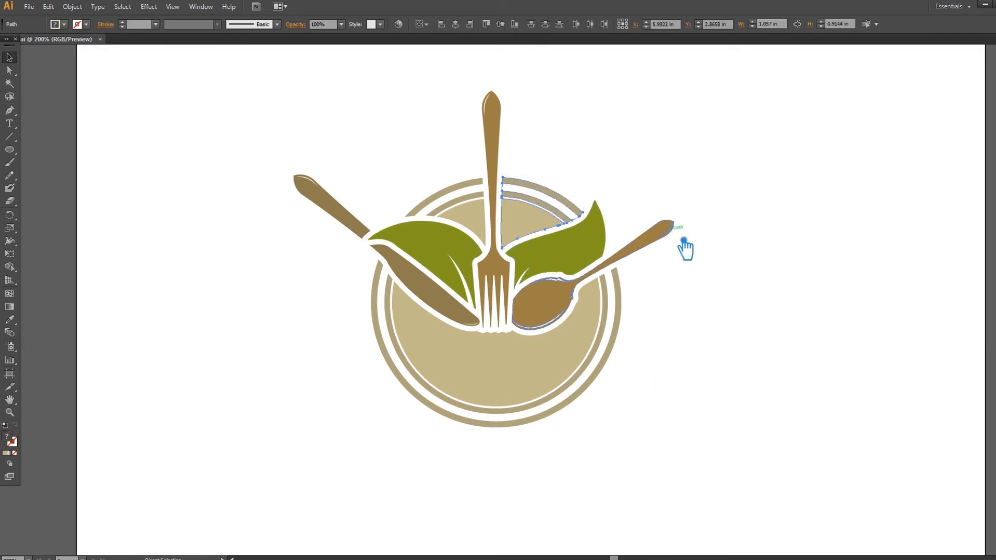
drag(404, 160, 457, 196)
drag(482, 211, 484, 212)
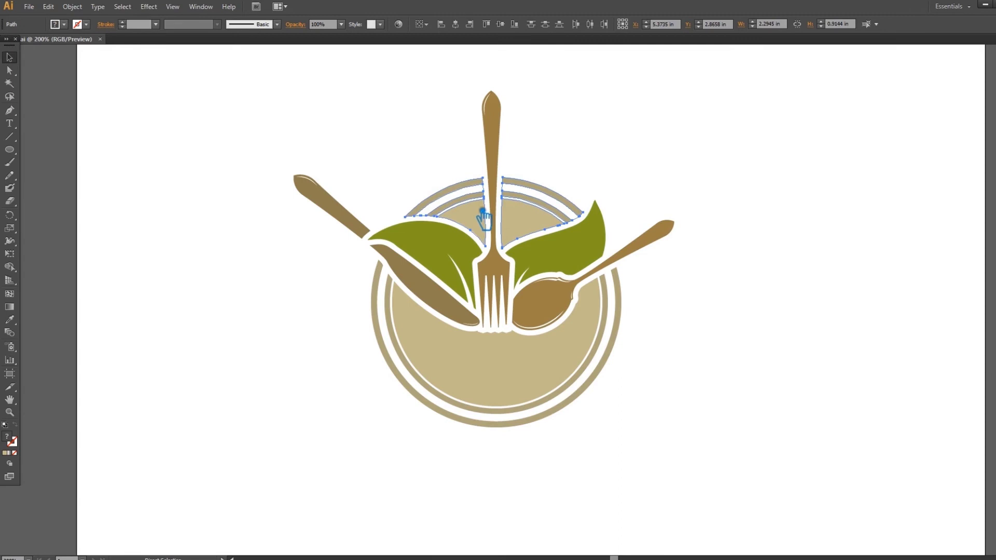
key(ctrl+g)
key(ctrl+x)
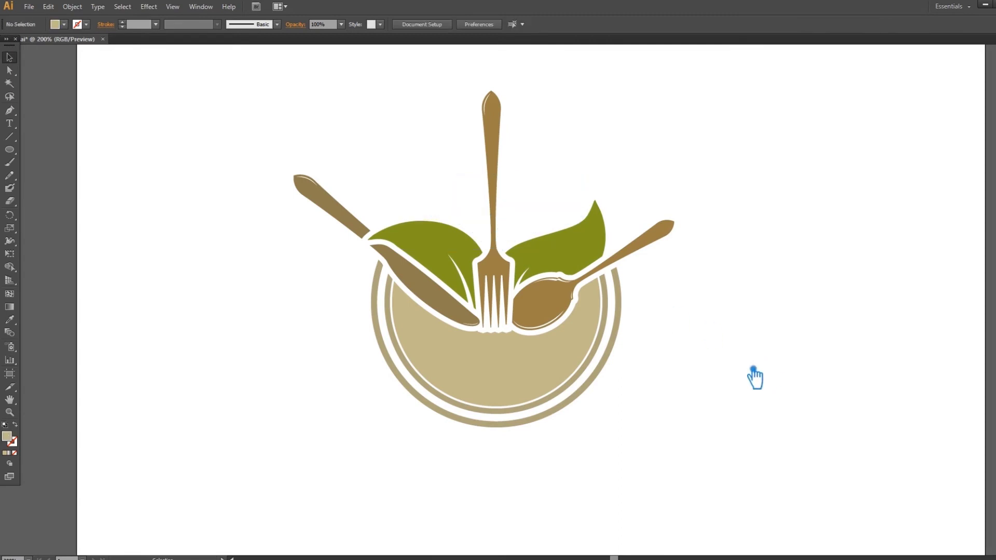
Step: Scale the logo down and recolour the remaining lower plate with a light orange-brown centre and darker brown rings
key(ctrl+minus)
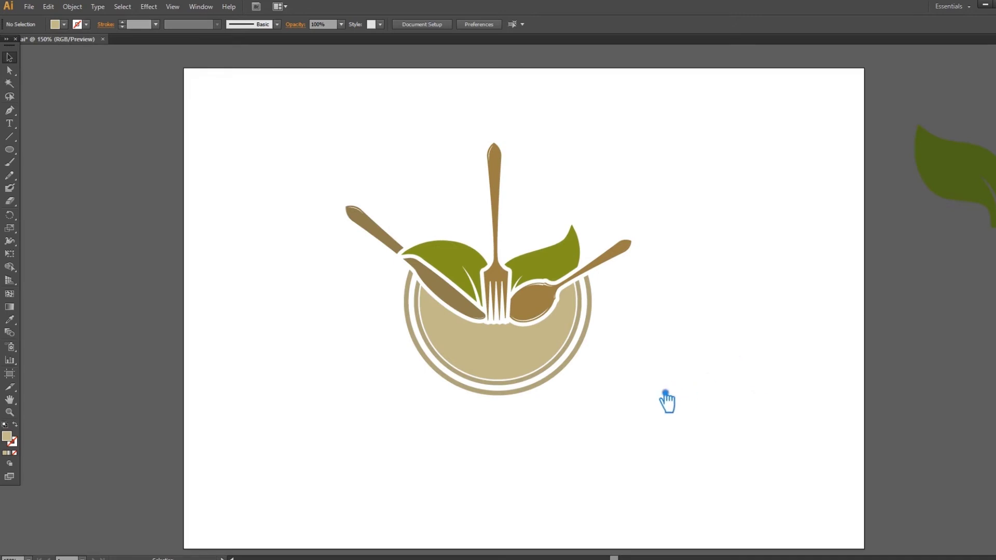
key(ctrl+minus)
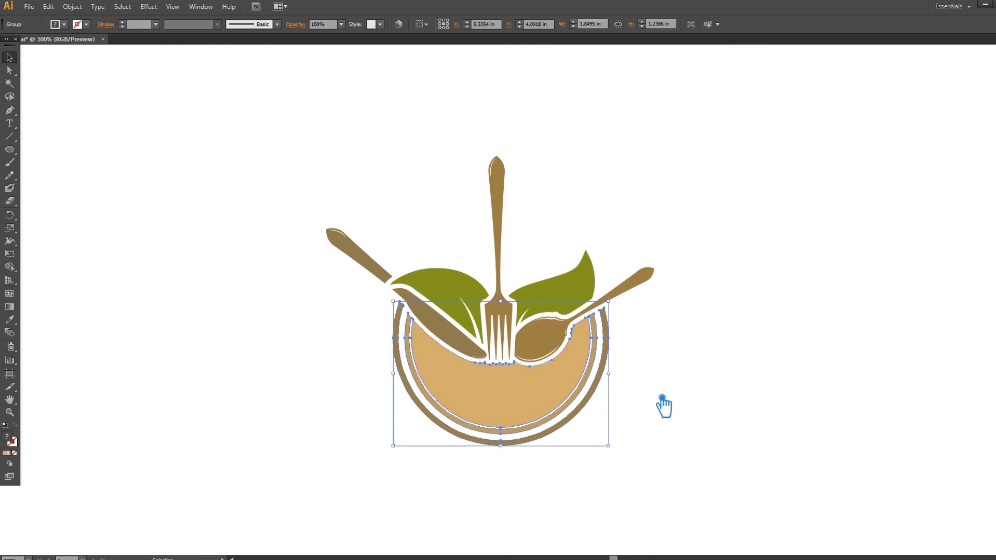
click(685, 400)
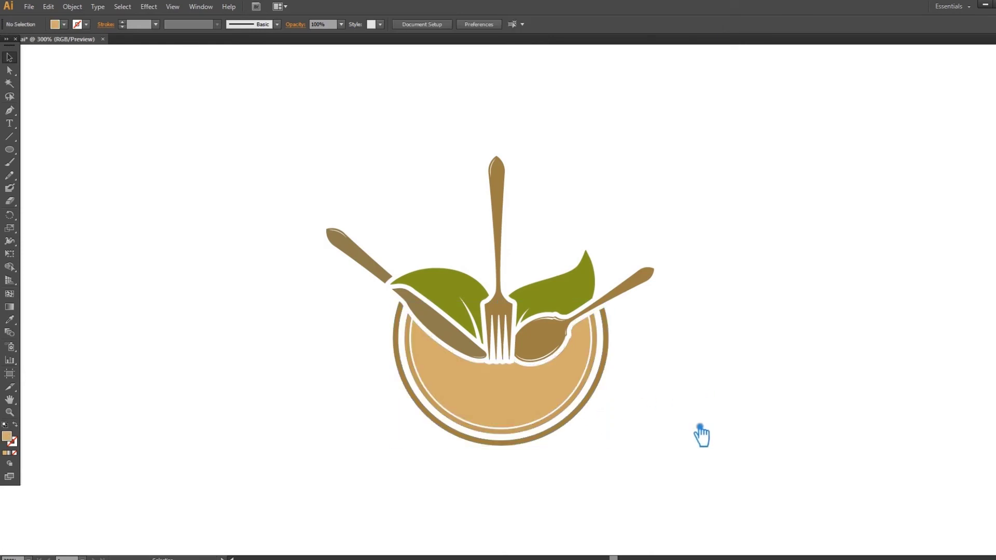
drag(697, 428, 216, 173)
click(863, 287)
key(ctrl+minus)
key(ctrl+minus)
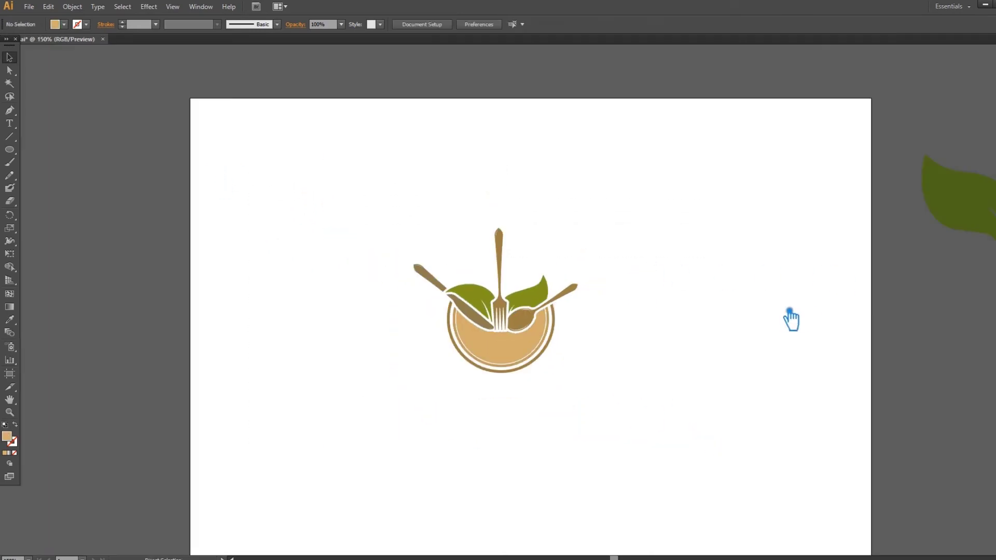
Step: Add the text "Natural Foods" at 24 pt below the plate and enlarge it to about 73 pt
key(t)
click(429, 410)
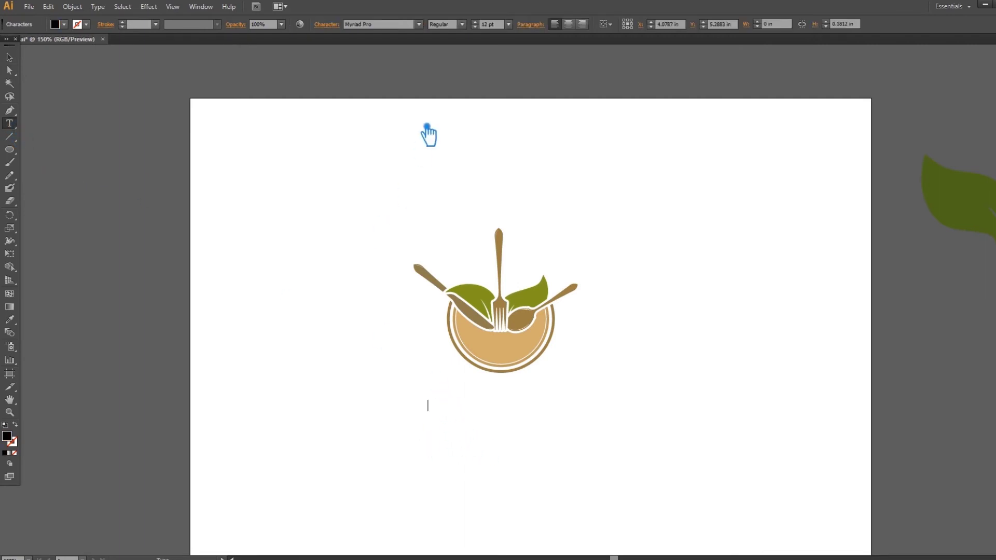
click(508, 24)
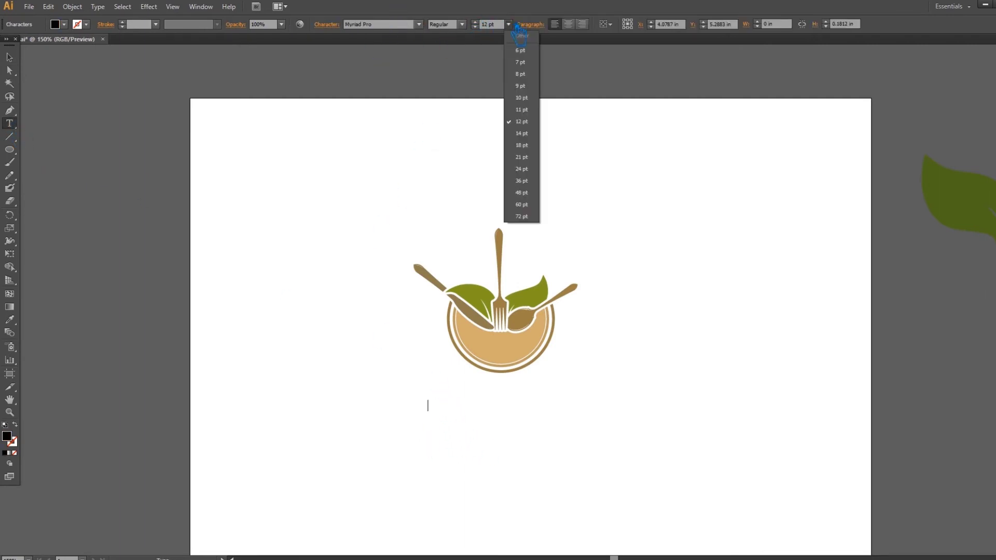
click(540, 159)
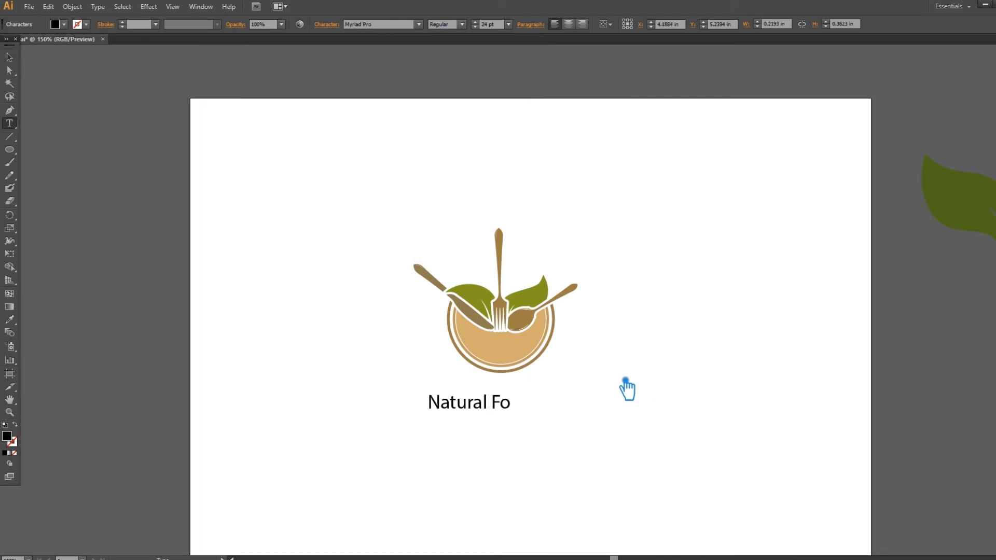
key(Escape)
drag(543, 415, 669, 477)
drag(559, 425, 589, 423)
Step: Format the Natural Foods text in Roboto with all caps at 53 pt
click(377, 26)
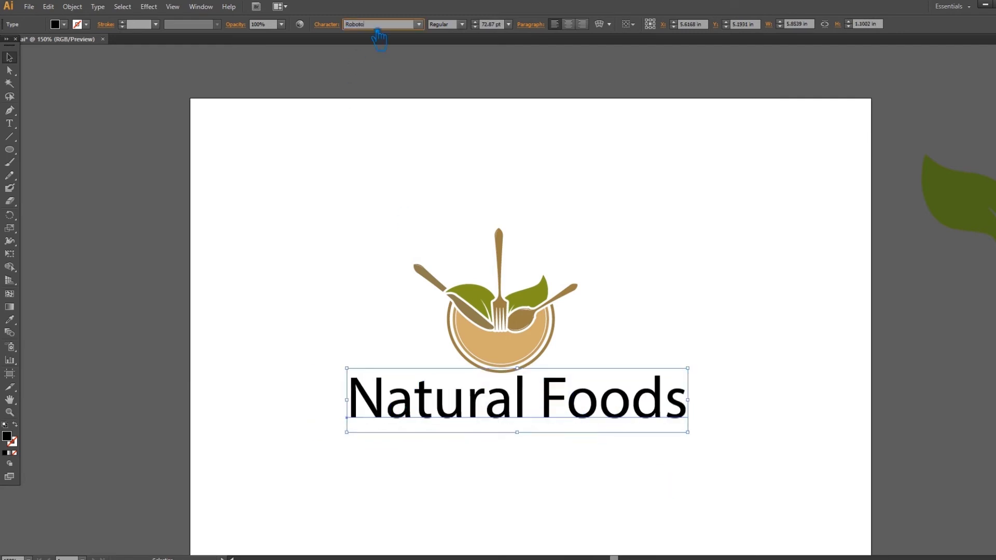
key(Return)
click(335, 26)
click(224, 136)
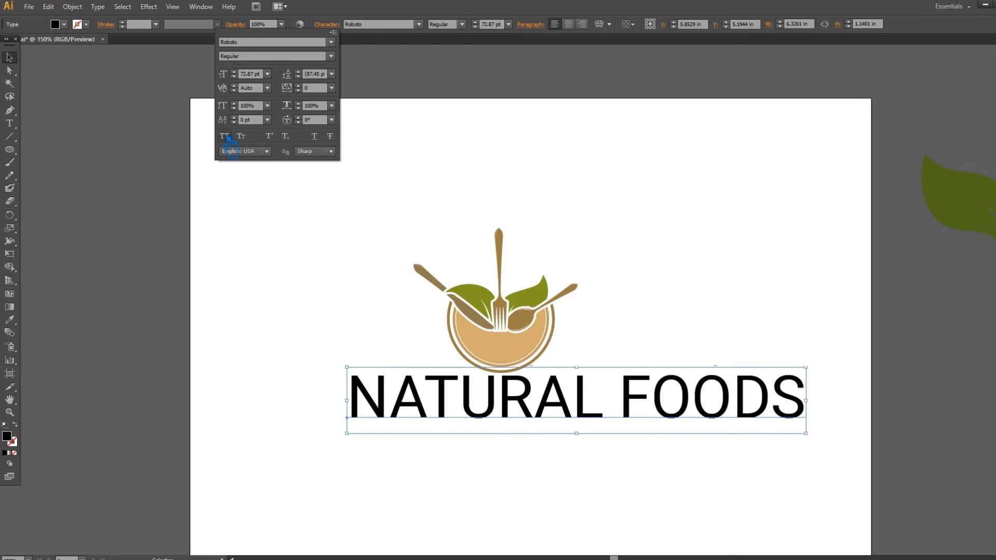
click(484, 35)
text(53)
key(Return)
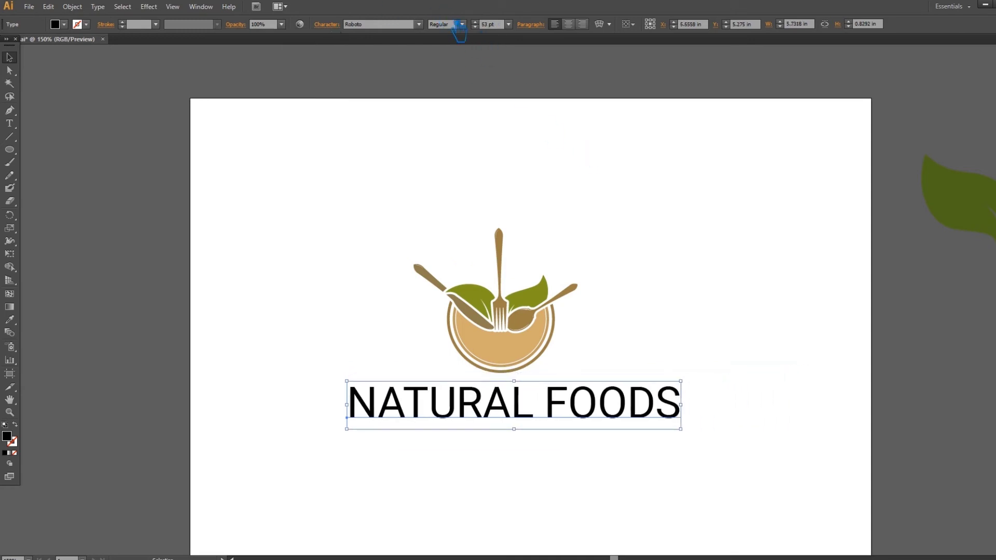
Step: Enlarge the initial letters N and F of the logo name to 76 pt
key(t)
drag(382, 415, 346, 412)
text(76)
key(Return)
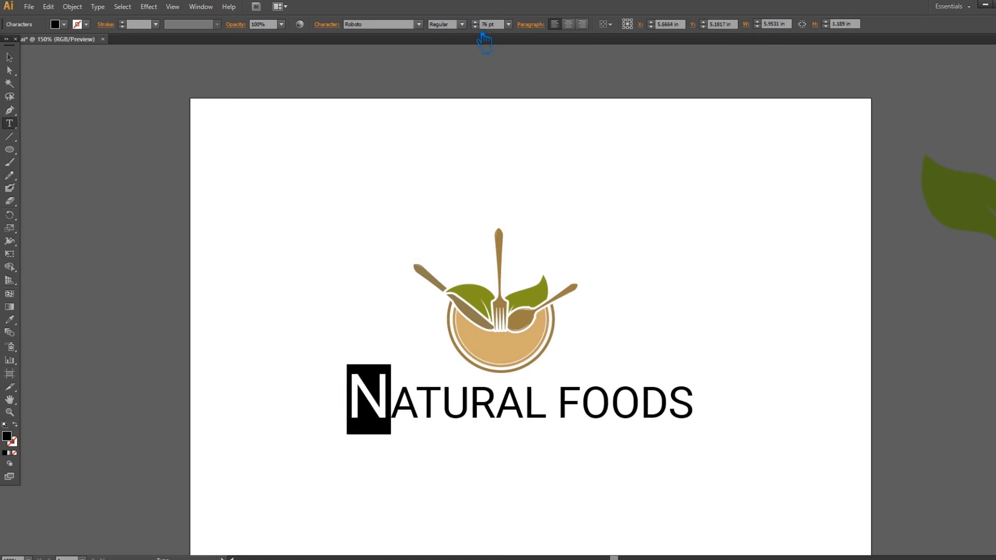
drag(559, 410, 576, 415)
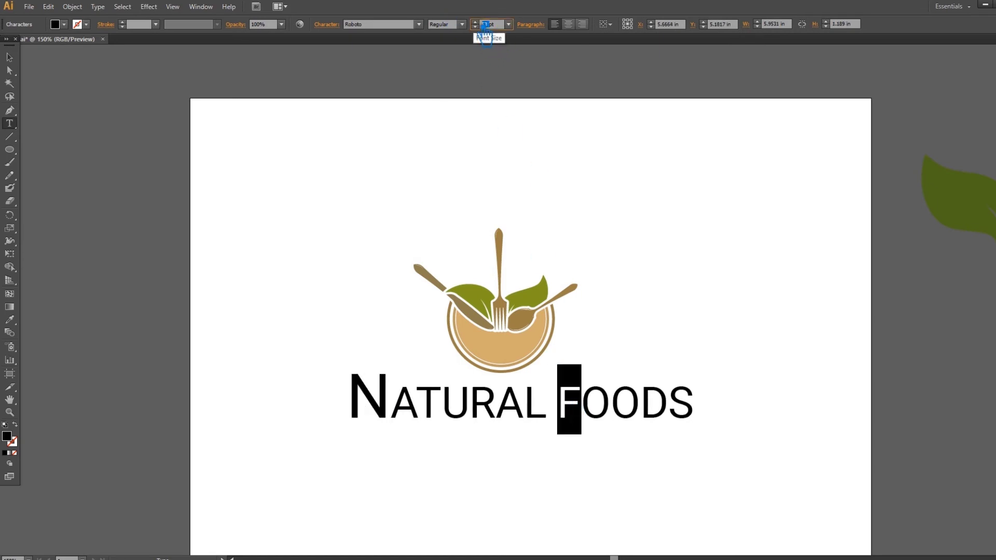
text(76)
key(Return)
key(Escape)
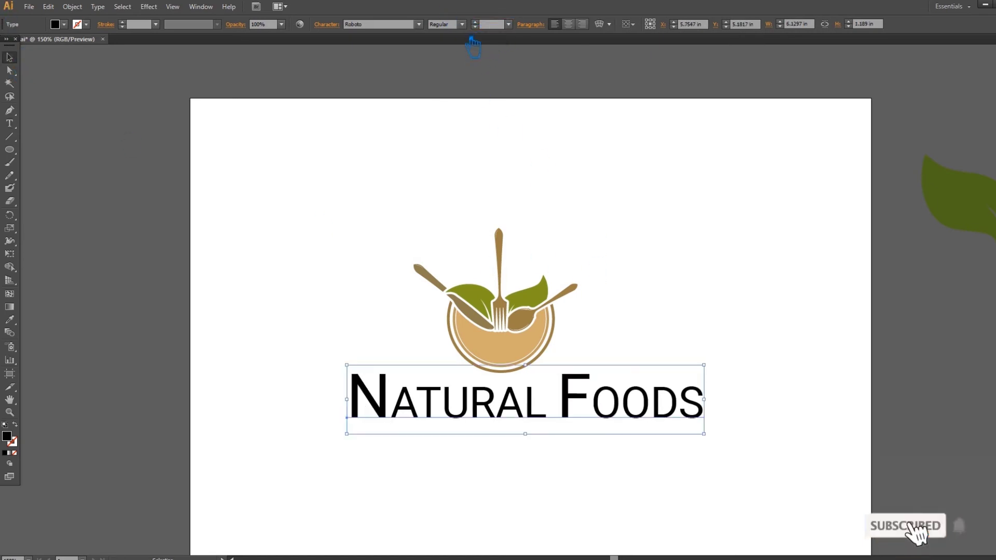
Step: Set the logo name's font style to Bold
click(462, 24)
click(457, 96)
click(702, 252)
Step: Scale the logo name down and move the cutlery emblem so it sits centred above the text
click(647, 397)
drag(717, 378, 385, 246)
drag(531, 326, 563, 318)
click(669, 350)
drag(567, 418, 579, 406)
click(684, 330)
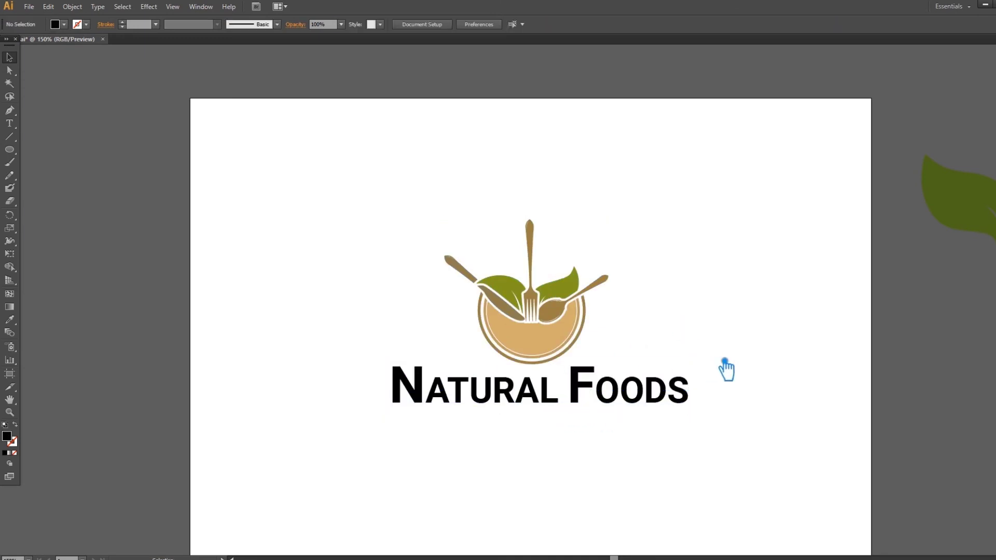
Step: Add the text "TAGLINE GOES HERE" in Roboto Regular at 23 pt and place it directly below the logo name
click(9, 123)
click(450, 456)
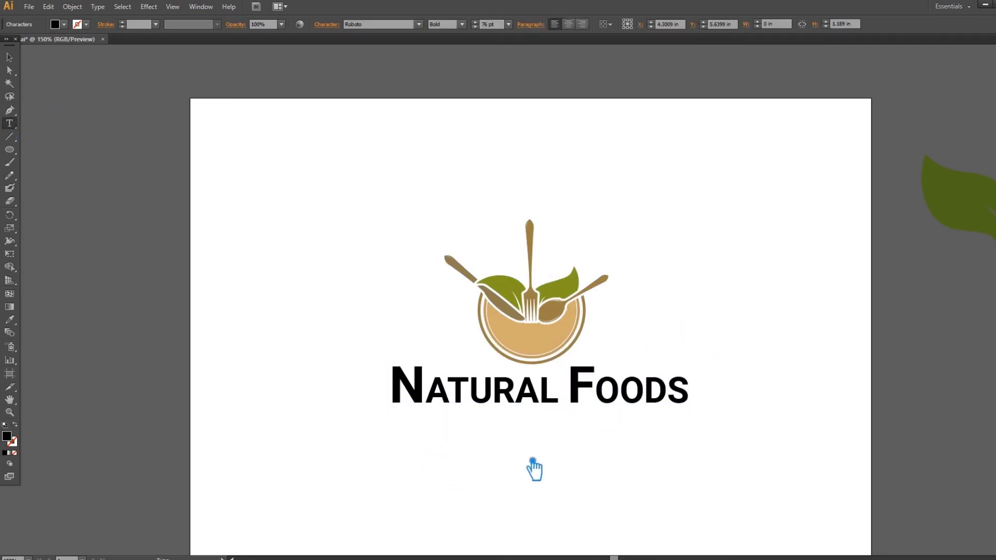
click(509, 24)
click(535, 183)
click(461, 24)
click(448, 59)
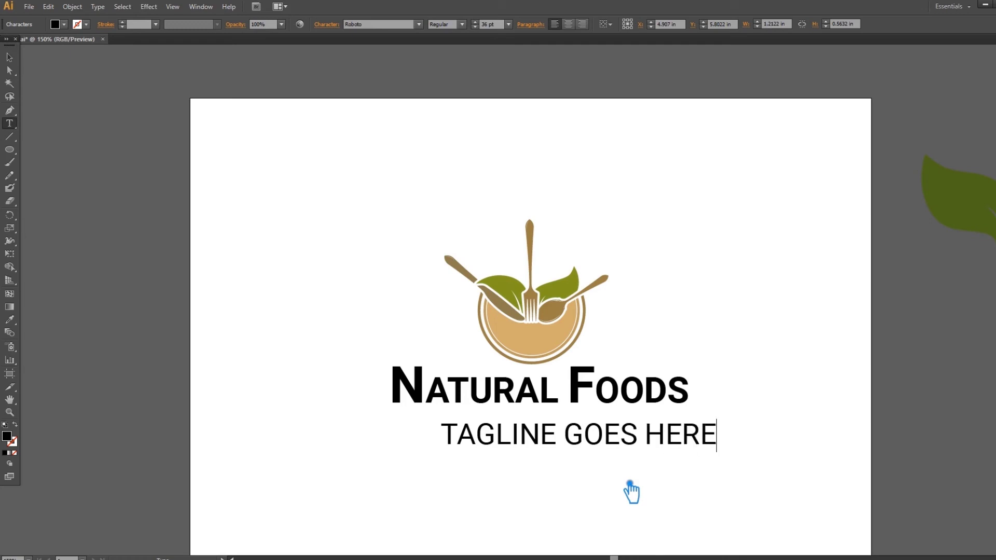
key(Escape)
scroll(488, 26, down, 13)
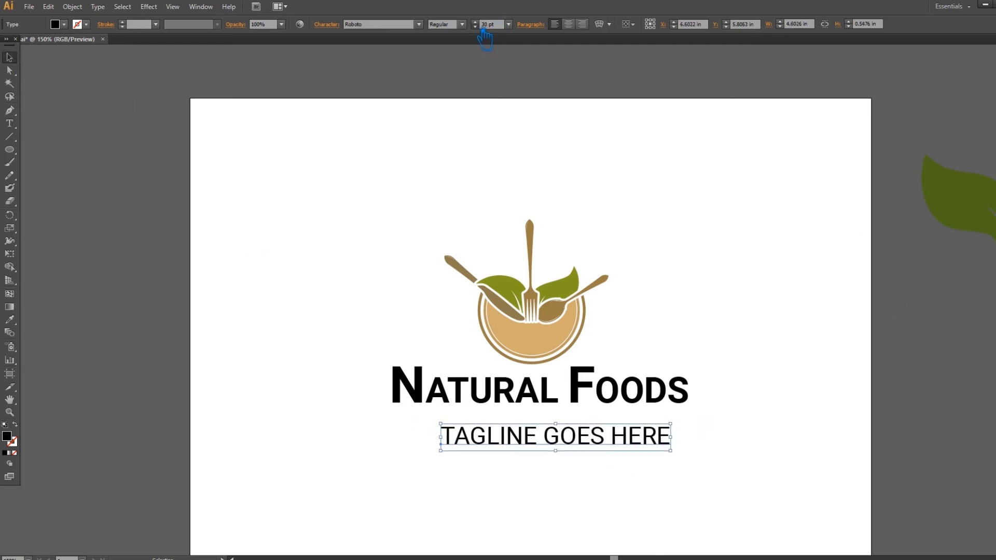
drag(554, 456, 549, 439)
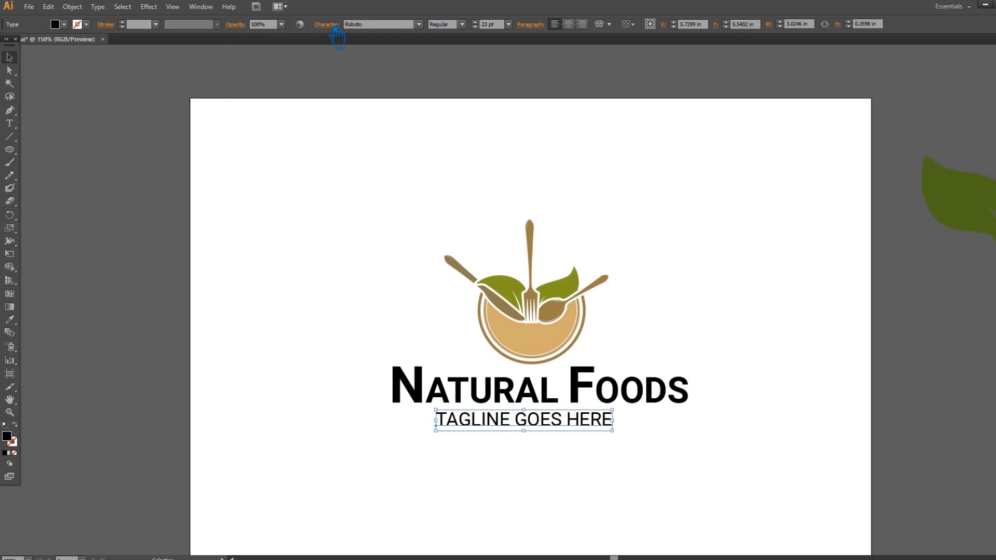
Step: Widen the tagline's letter tracking and shift it to sit centred under the logo name
click(327, 25)
click(331, 87)
click(342, 258)
click(527, 326)
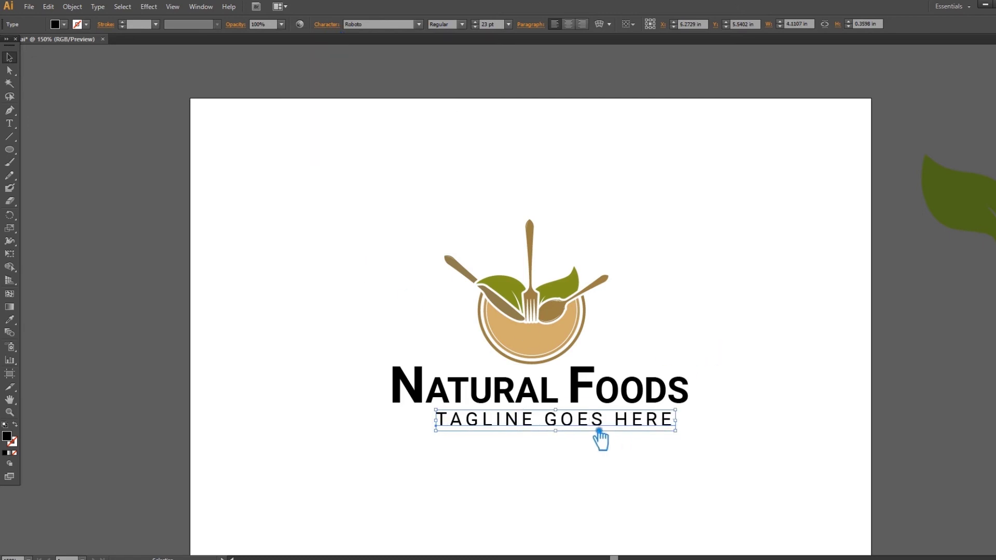
drag(597, 428, 587, 426)
click(749, 407)
click(759, 402)
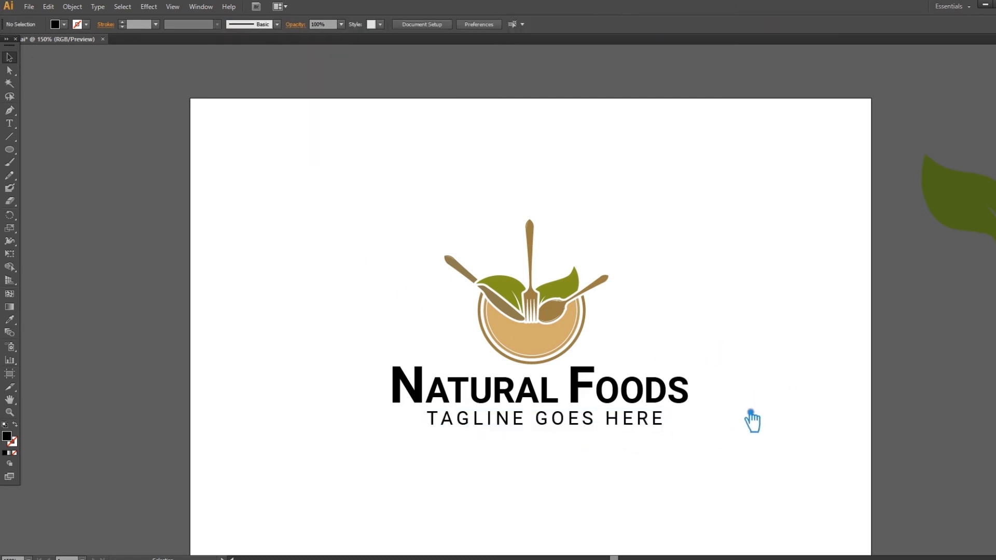
Step: Scale the logo name down slightly and realign the tagline centrally beneath it
click(674, 398)
drag(698, 365, 693, 371)
click(706, 371)
drag(598, 427, 592, 428)
click(718, 407)
click(563, 435)
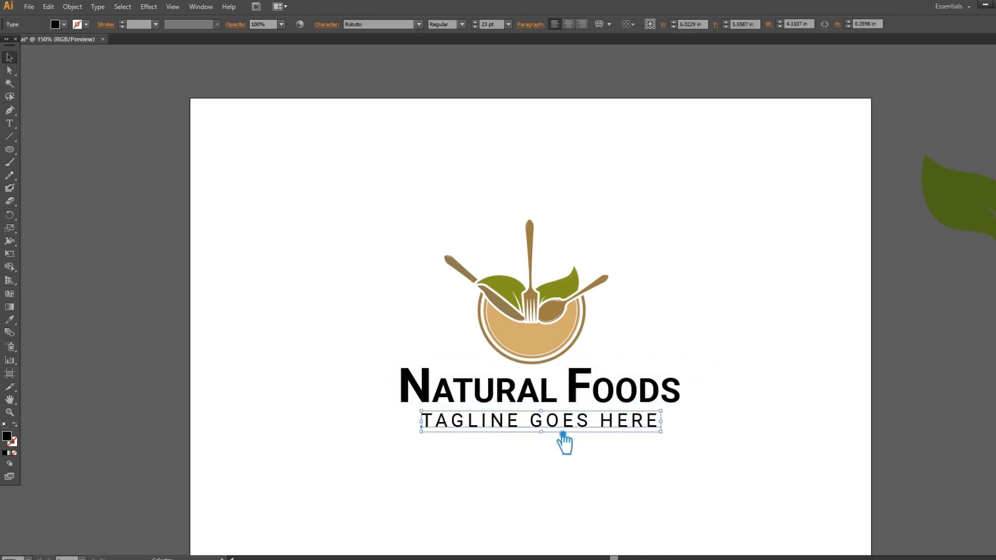
click(777, 456)
click(584, 400)
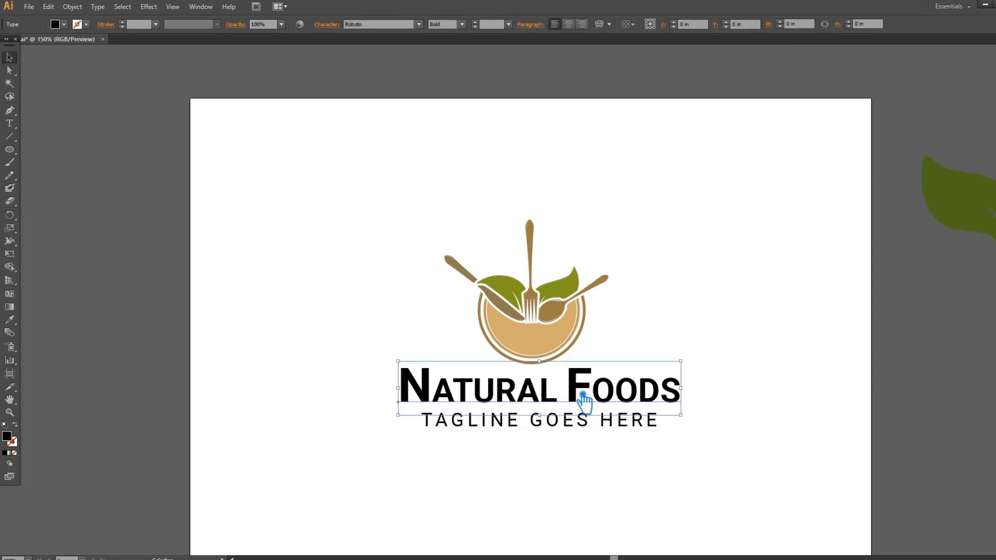
Step: Recolor the logo name with the green sampled from the leaf
click(13, 320)
click(571, 295)
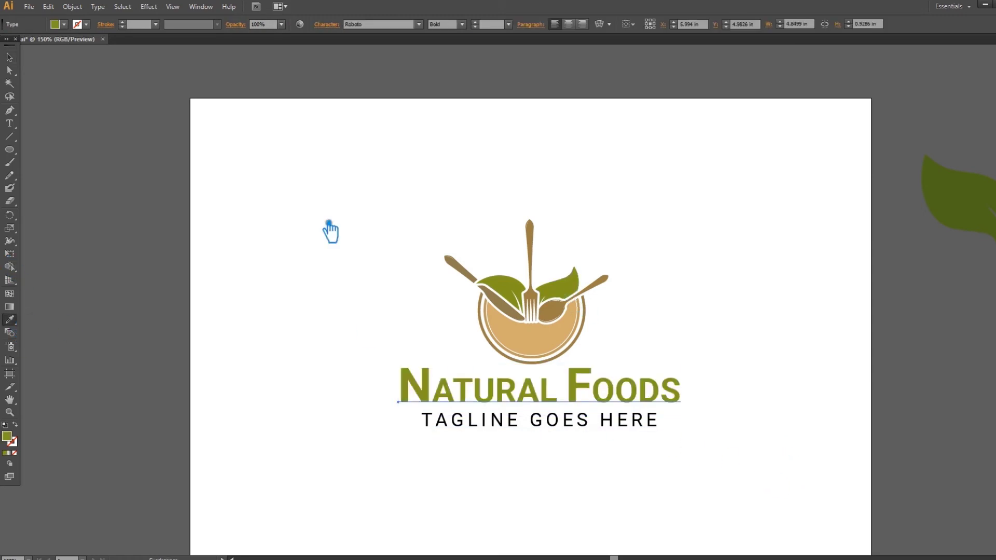
click(9, 58)
Step: Recolor the tagline with the brown sampled from the plate's rim
click(611, 428)
click(13, 322)
click(535, 363)
click(9, 58)
click(739, 246)
click(570, 427)
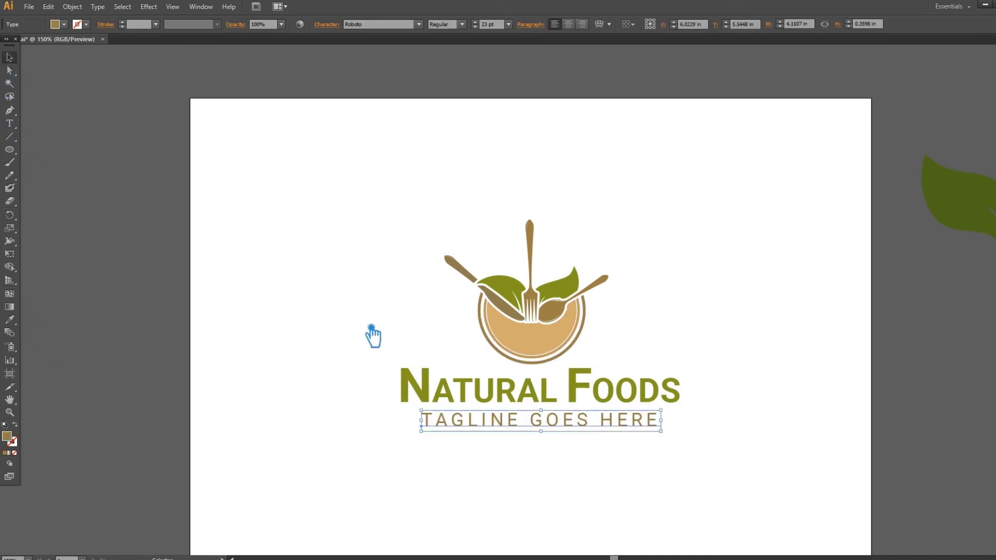
Step: Recolor only the word "Foods" in the logo name with the brown sampled from the plate's rim
key(t)
drag(567, 386, 709, 402)
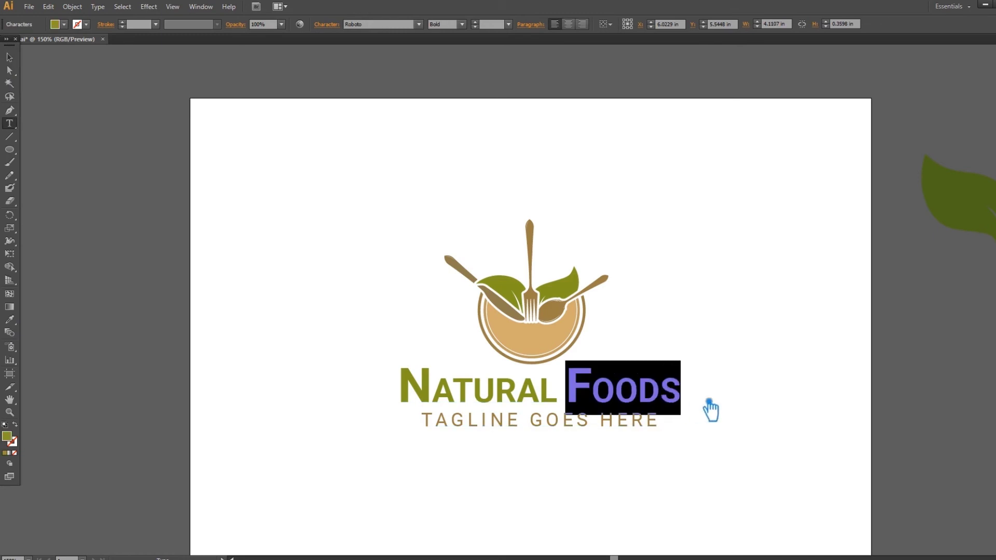
click(11, 320)
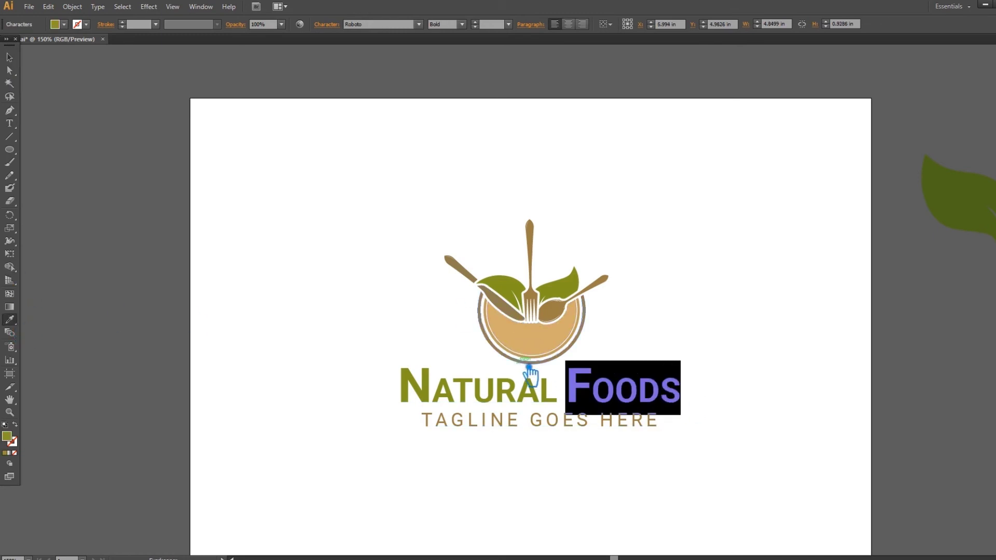
click(528, 367)
click(9, 58)
click(359, 245)
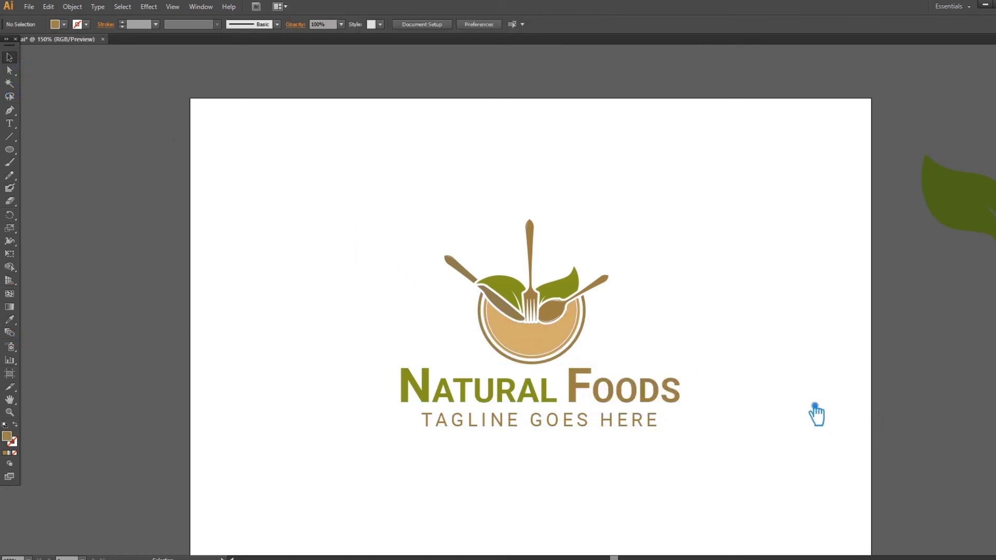
Step: Change the tagline's fill to neutral gray #707070 and darken it to a deeper gray
click(576, 427)
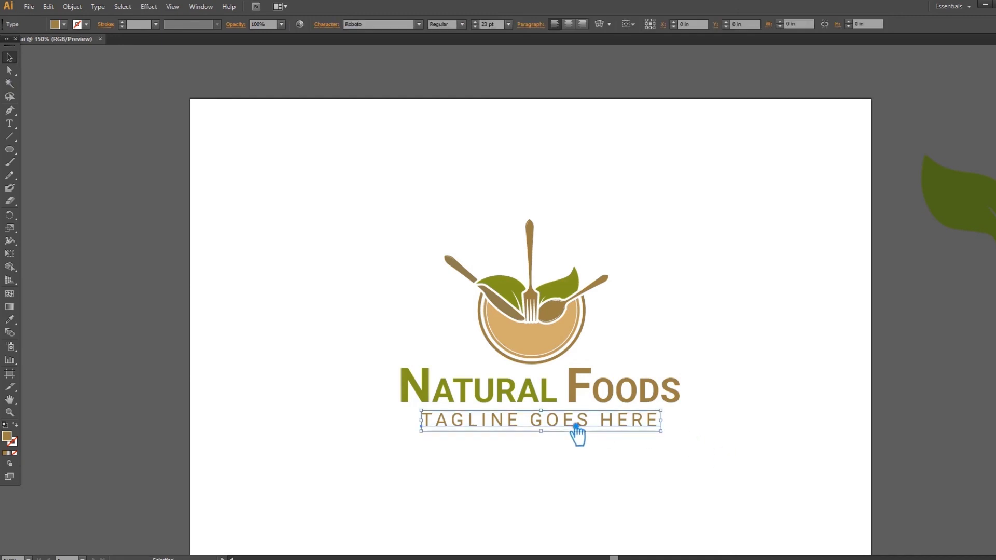
double_click(8, 437)
mouse_move(613, 244)
mouse_down()
mouse_move(540, 247)
mouse_move(532, 263)
mouse_up()
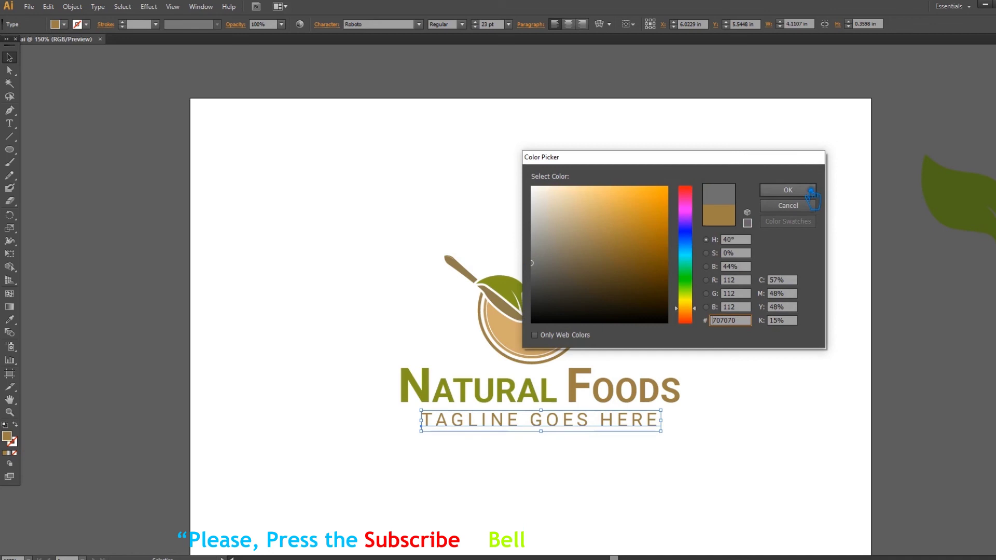
click(788, 191)
click(747, 227)
click(586, 421)
double_click(16, 440)
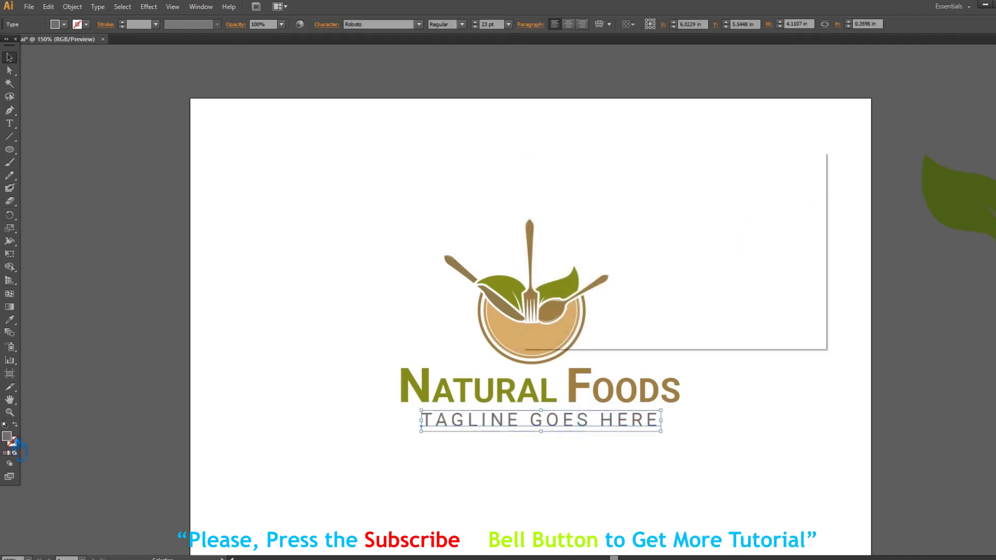
click(788, 206)
click(798, 220)
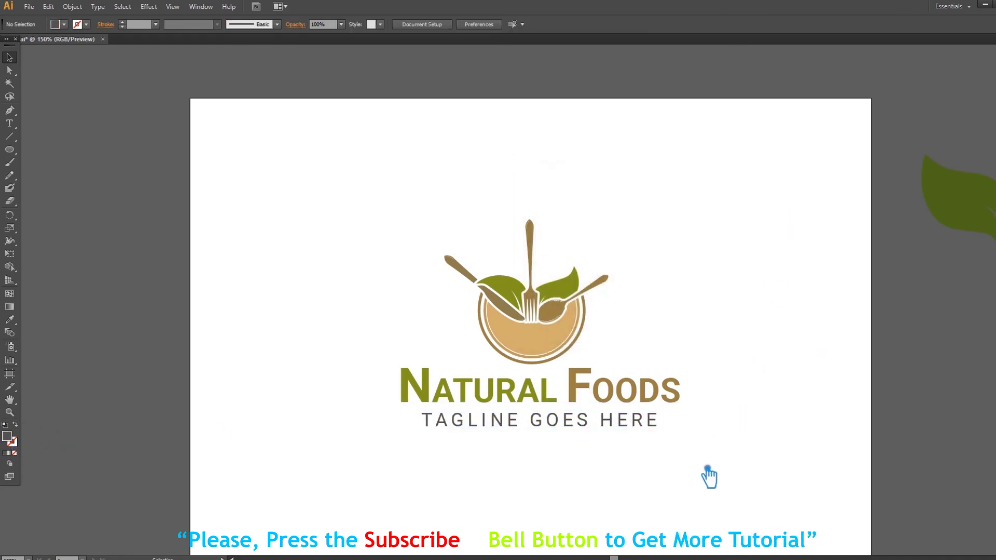
Step: Enlarge the cutlery emblem slightly and move it up a little above the logo name
click(582, 332)
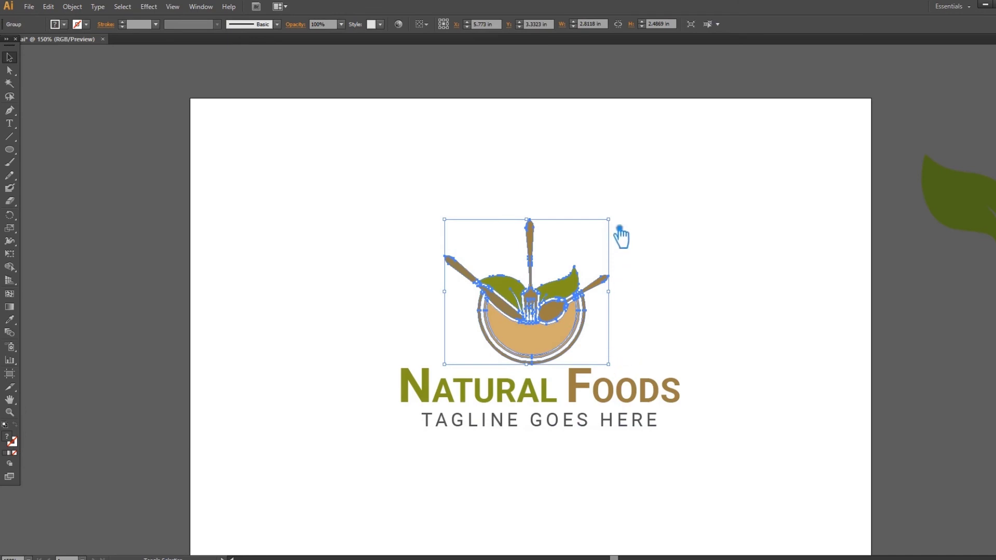
click(709, 271)
drag(556, 356, 557, 343)
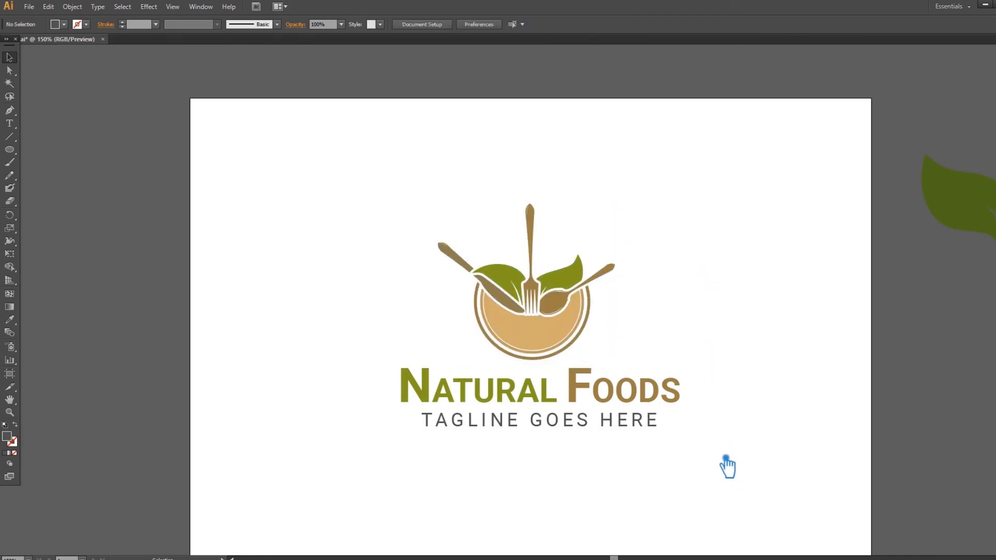
Step: Reduce the tagline's font size to 18 pt and widen its letter tracking
click(581, 430)
scroll(487, 32, down, 3)
scroll(487, 37, down, 1)
click(336, 26)
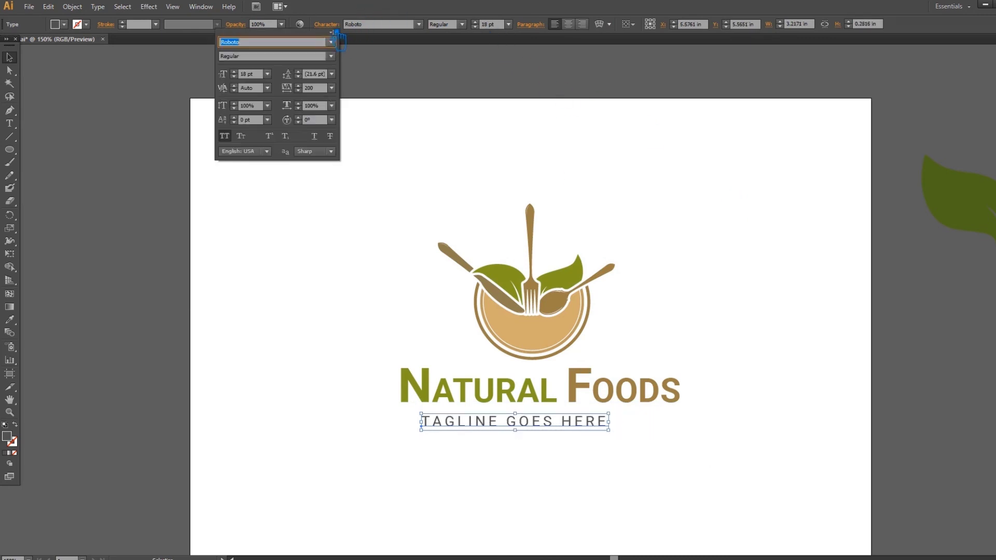
click(314, 88)
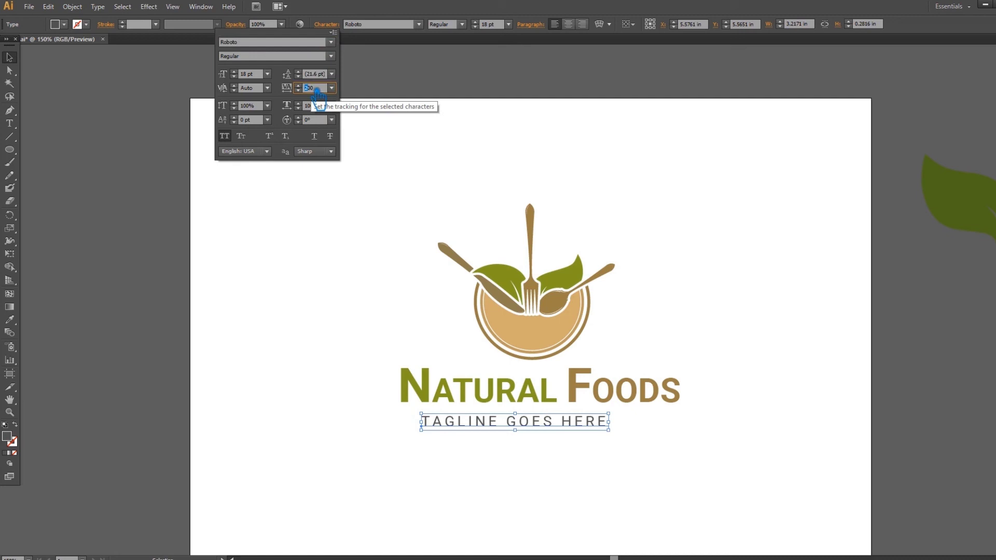
key(Return)
Step: Move the tagline up closer beneath the logo name and set its font weight to Medium
click(720, 431)
drag(581, 432, 585, 427)
click(714, 291)
click(600, 430)
click(461, 24)
click(459, 94)
click(711, 386)
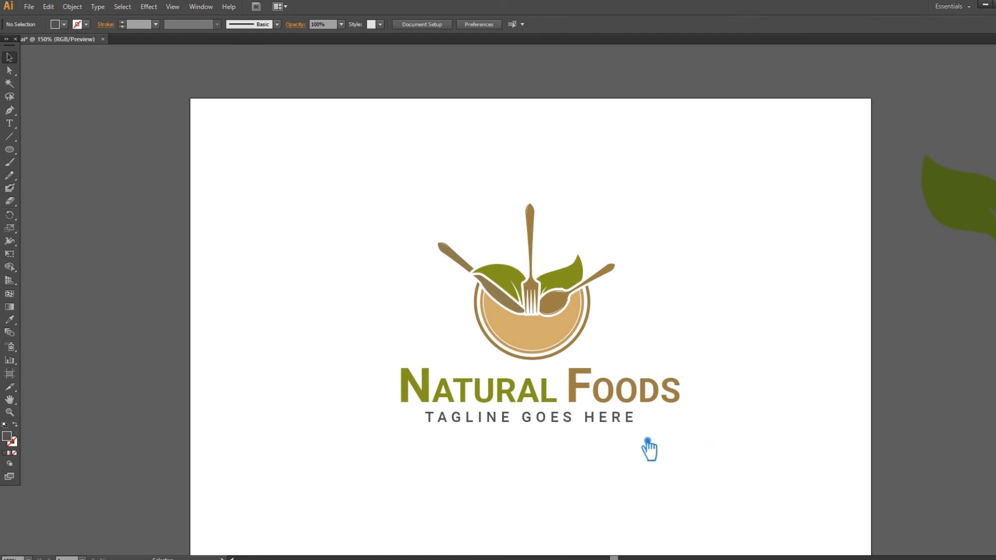
Step: Align the emblem, logo name and tagline to a common horizontal center
drag(648, 449, 586, 402)
drag(721, 475, 367, 171)
click(358, 25)
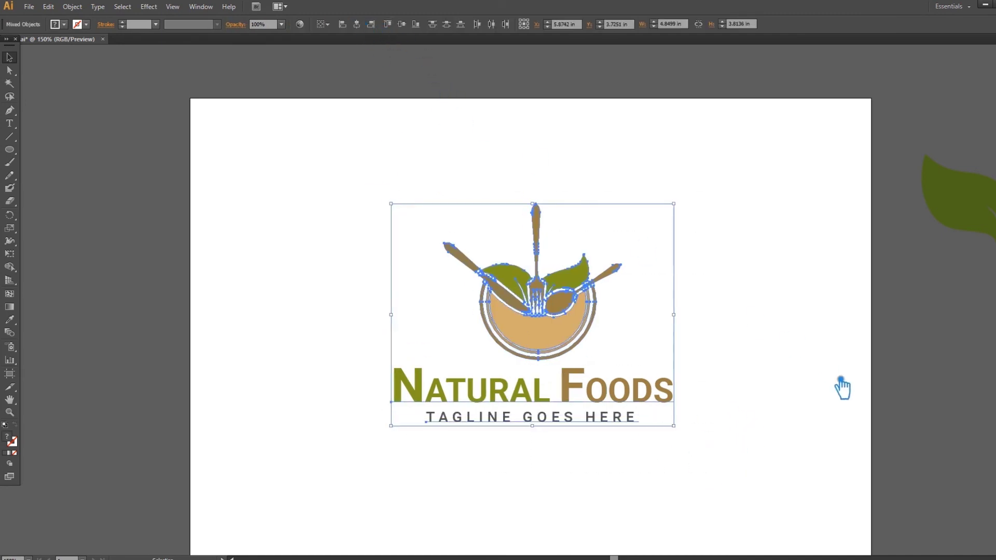
click(827, 384)
Step: Lower the emblem closer to the logo name and horizontally center it again with the name and tagline
click(550, 343)
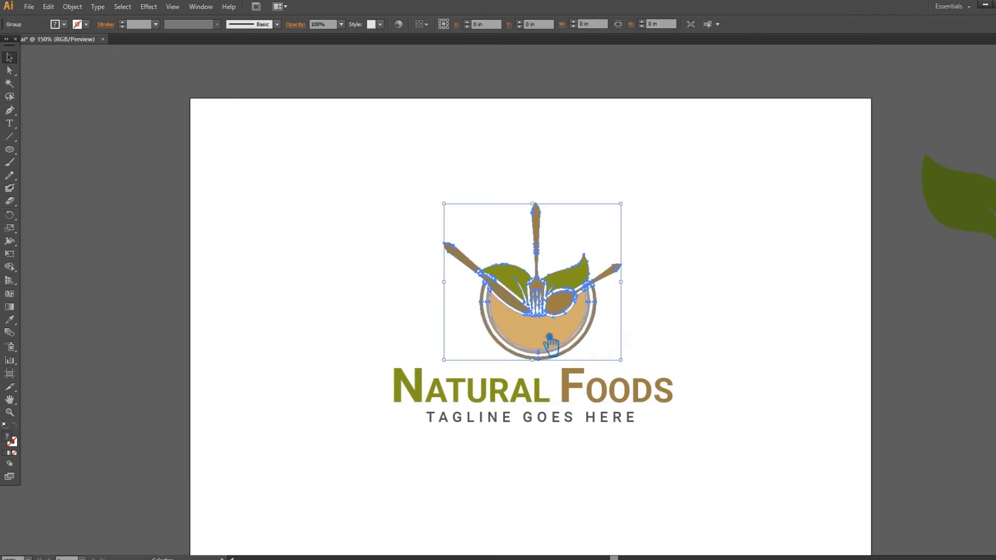
drag(550, 342, 543, 347)
click(739, 316)
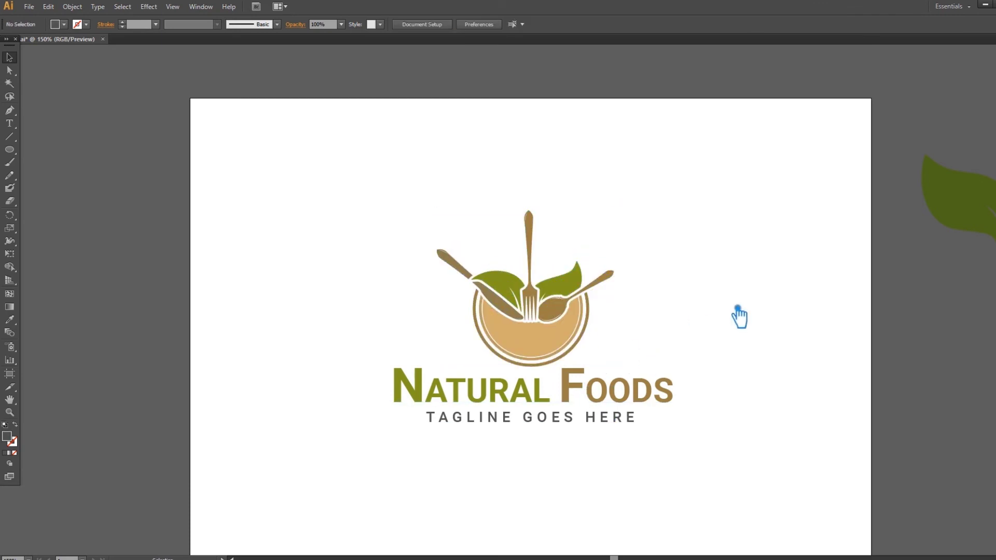
drag(725, 475, 300, 190)
click(358, 24)
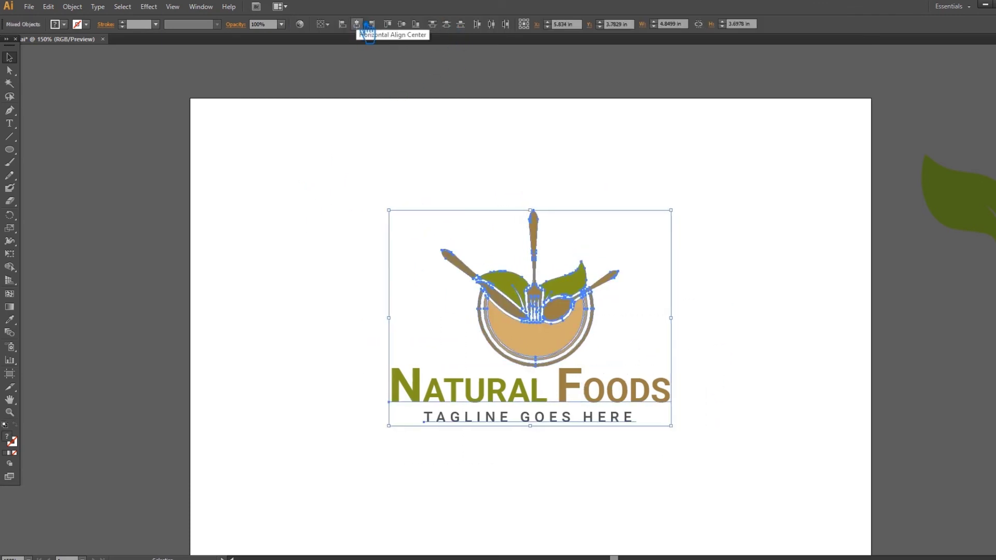
click(770, 367)
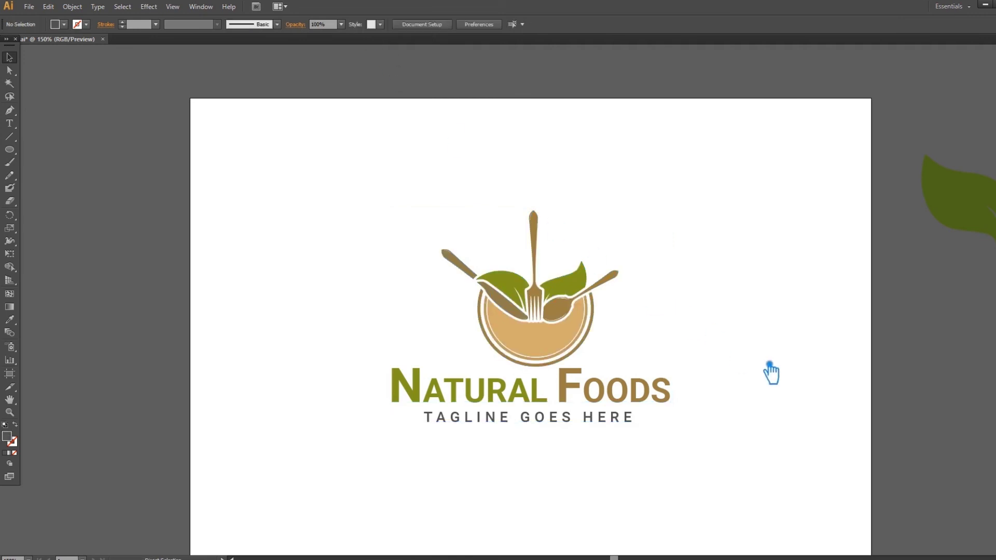
Step: Show the rulers and place a vertical guide through the center of the emblem's bounding box
click(542, 347)
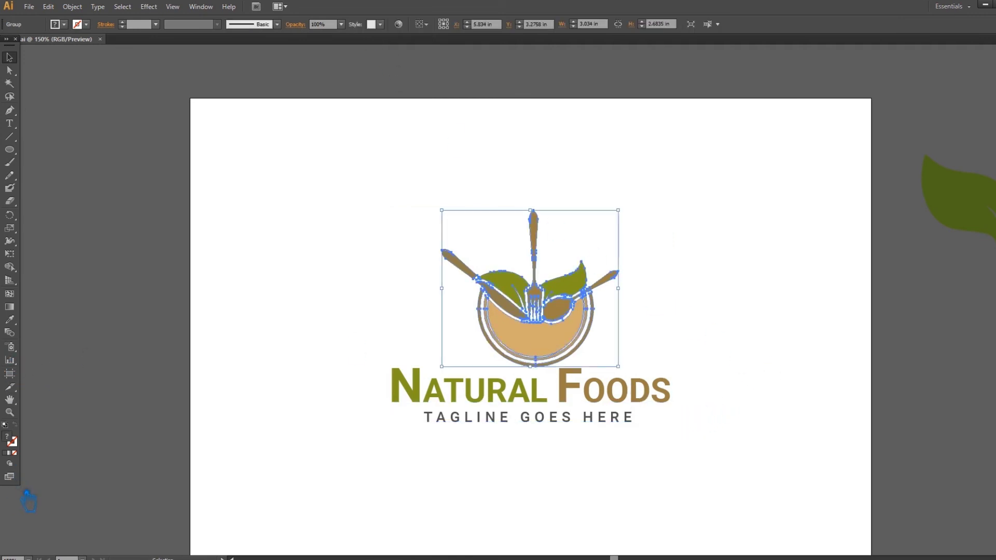
key(ctrl+r)
drag(5, 511, 542, 384)
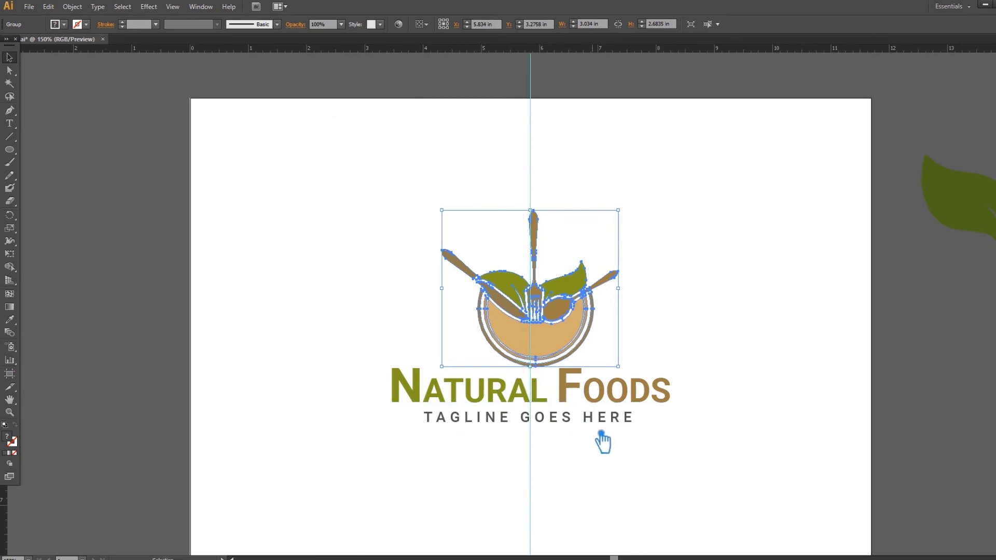
Step: Nudge the logo name and the tagline slightly right and check the emblem against the center guide
click(583, 406)
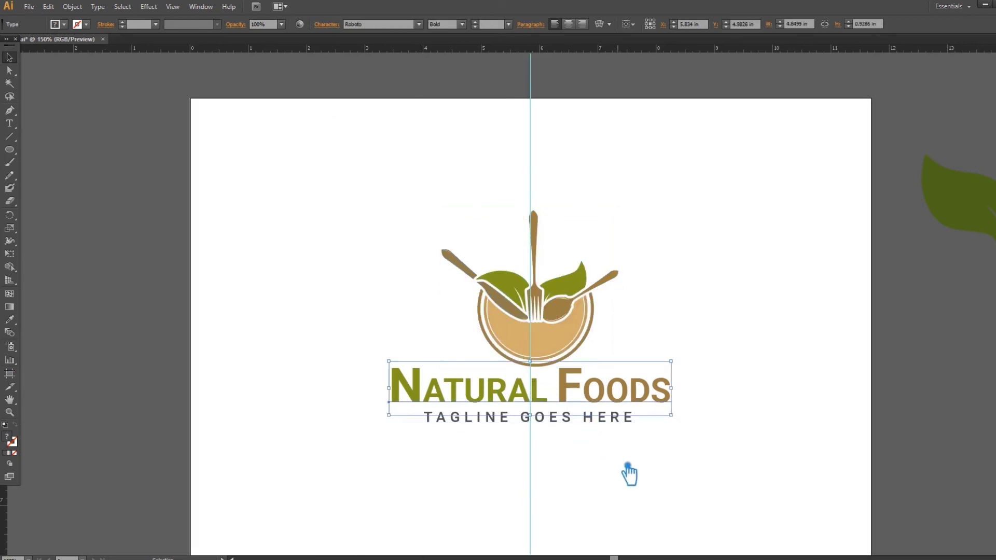
key(Right)
shift+click(576, 421)
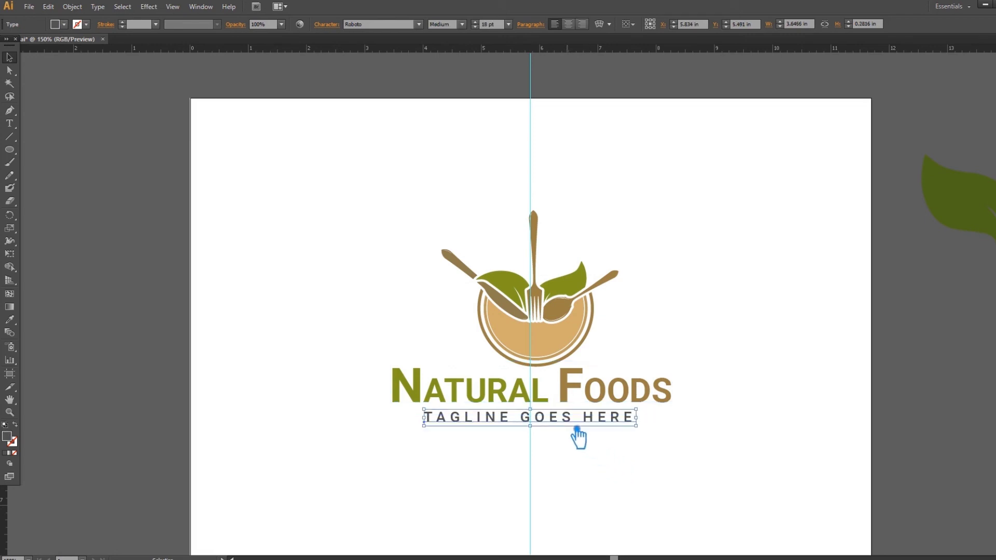
click(340, 392)
click(529, 350)
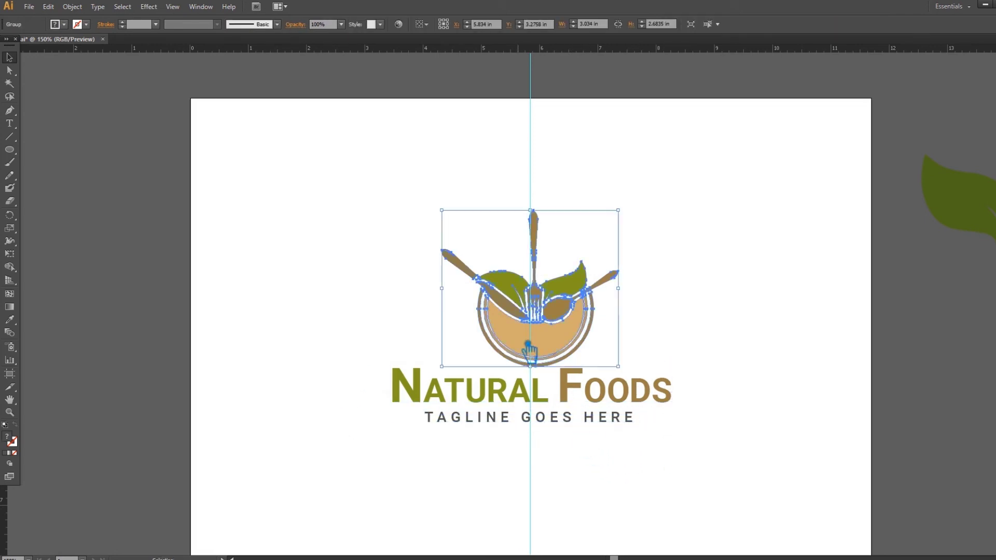
click(700, 463)
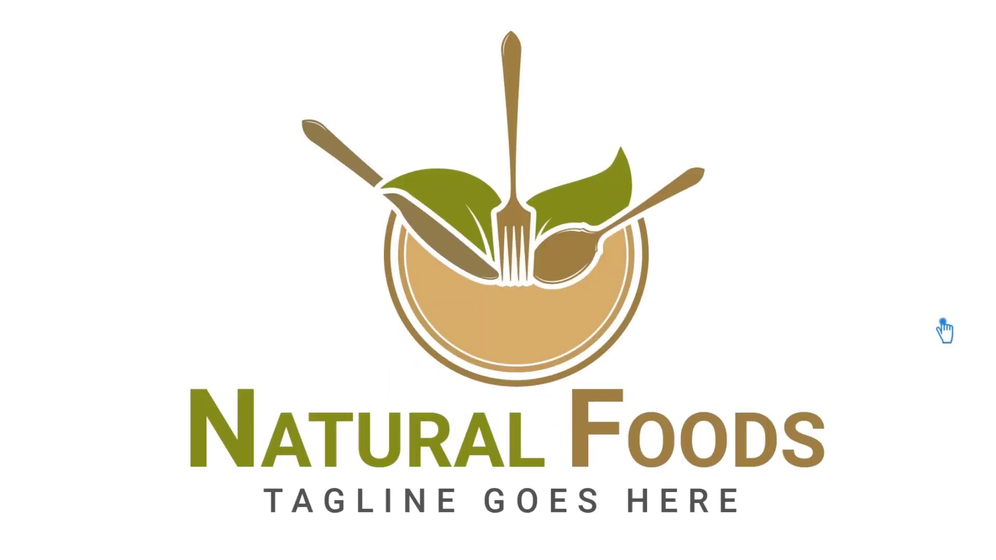